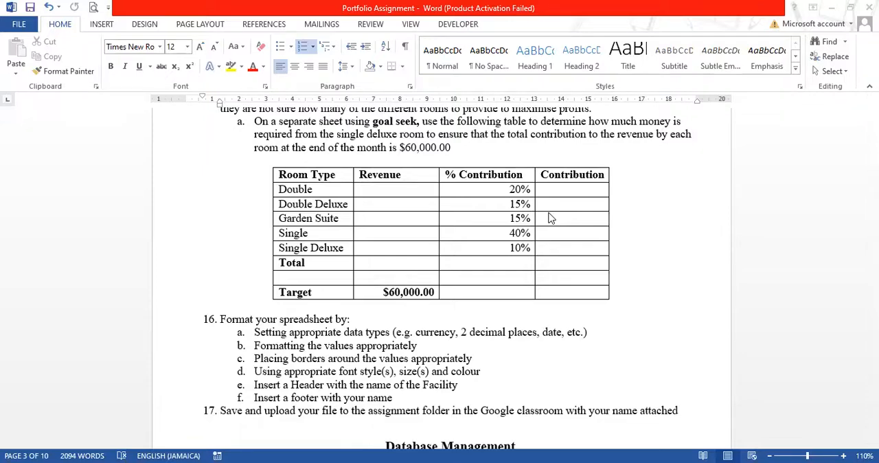
Step: Copy the room type contribution table under question 15a of the Portfolio Assignment document
scroll(549, 218, "up", 1)
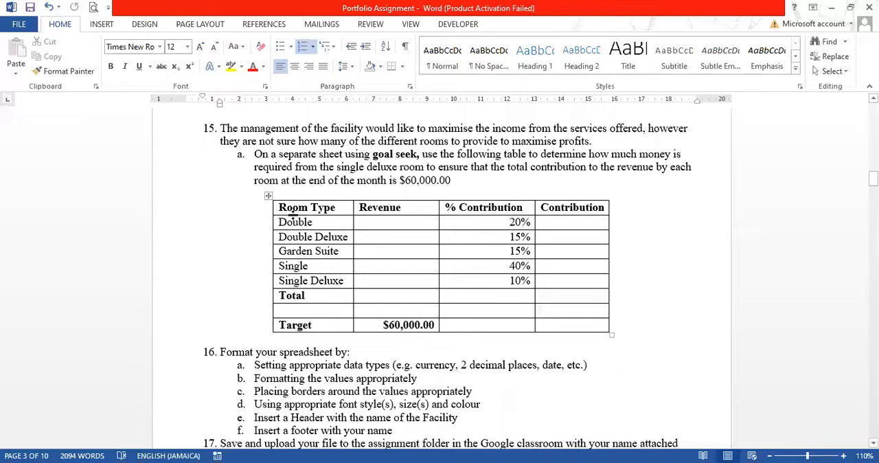
left_click(267, 196)
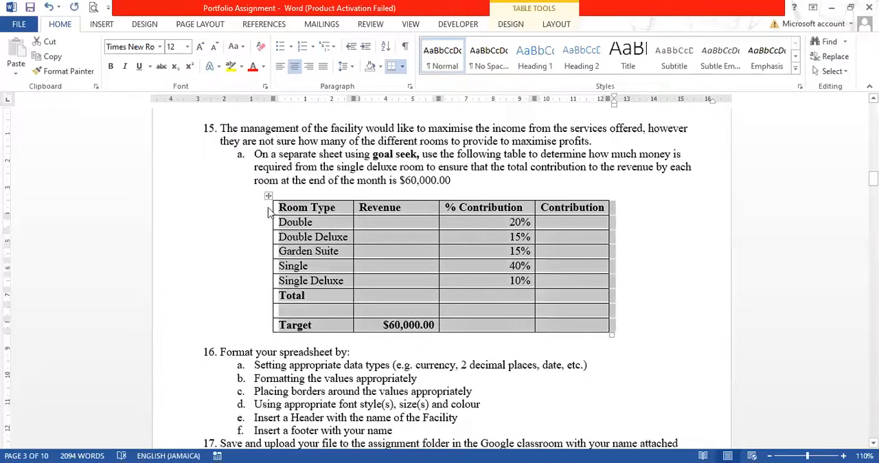
key("ctrl+c")
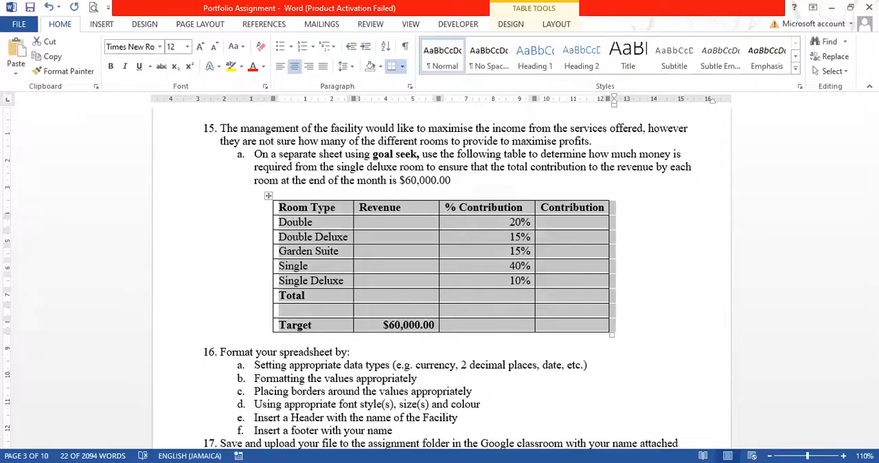
Step: Switch to the Book2 workbook in Excel, add a new worksheet and name it Goal Seek
key("alt+Tab")
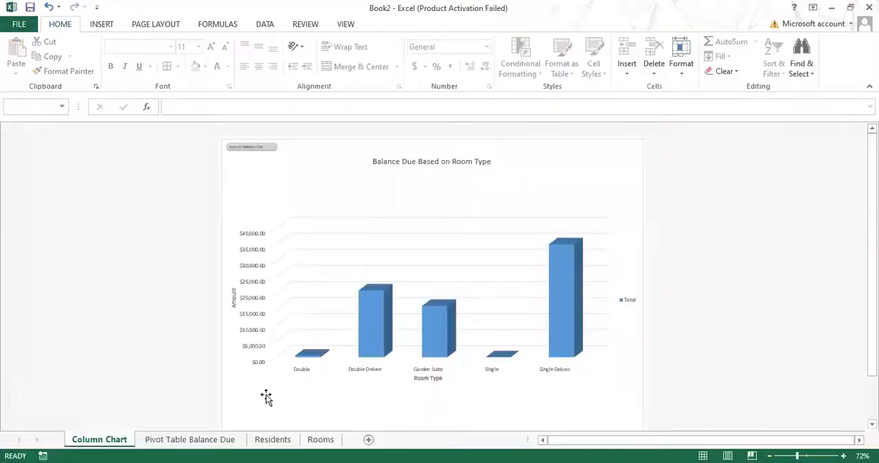
left_click(368, 440)
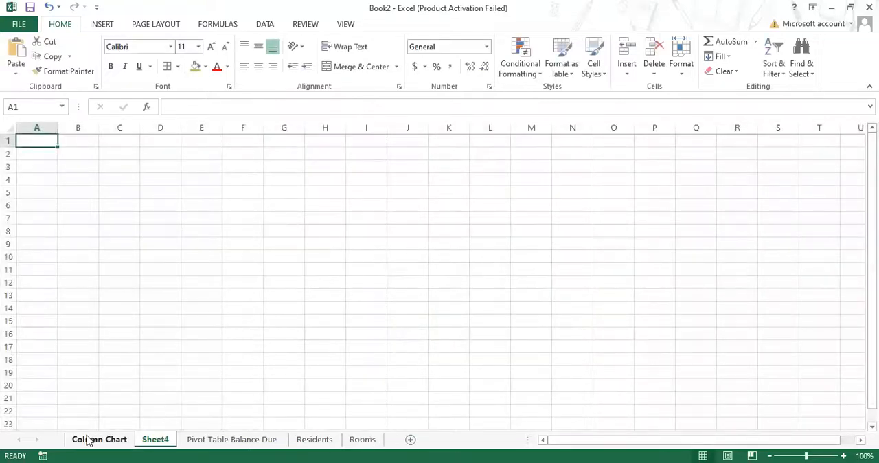
right_click(157, 440)
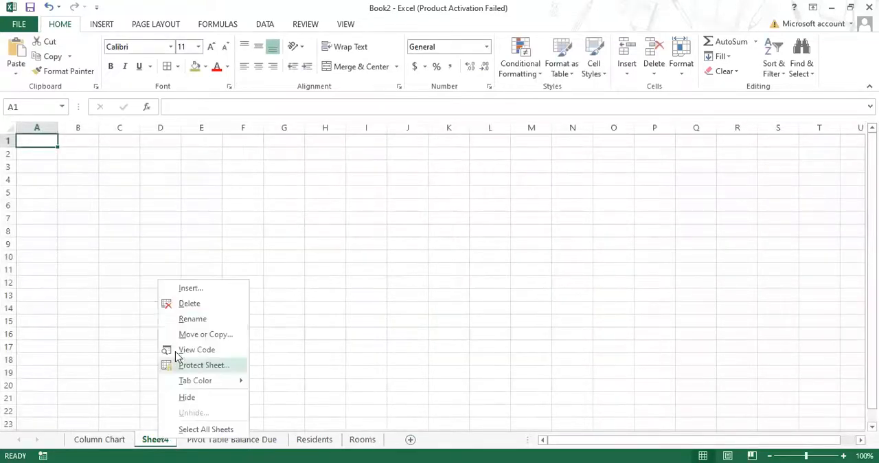
left_click(186, 319)
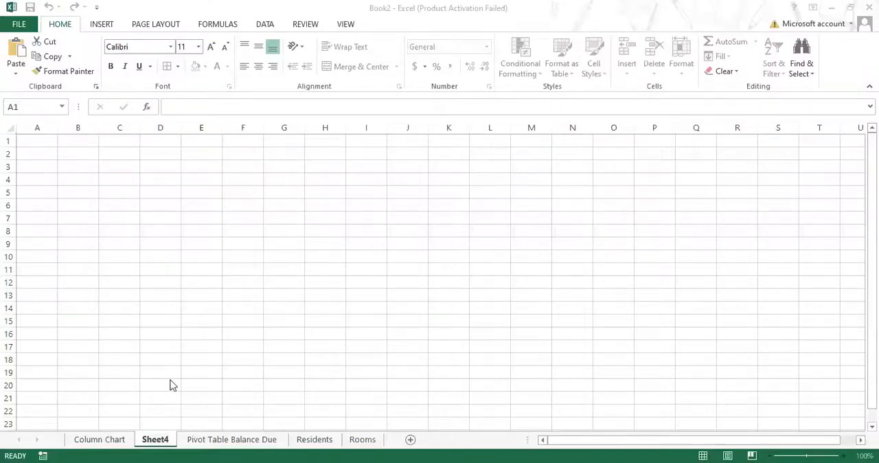
double_click(156, 439)
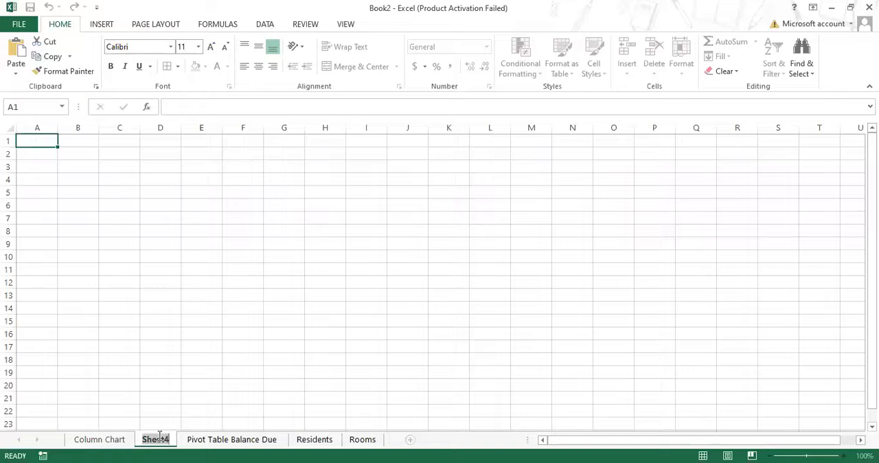
type("Goal Seek")
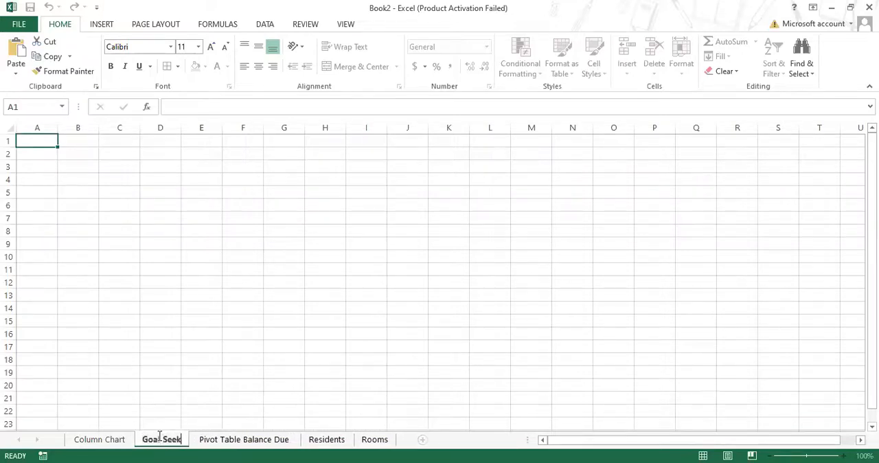
key("Return")
Step: Paste the copied room type table at cell A6 of the Goal Seek sheet and widen column A to fit the room names
left_click(22, 203)
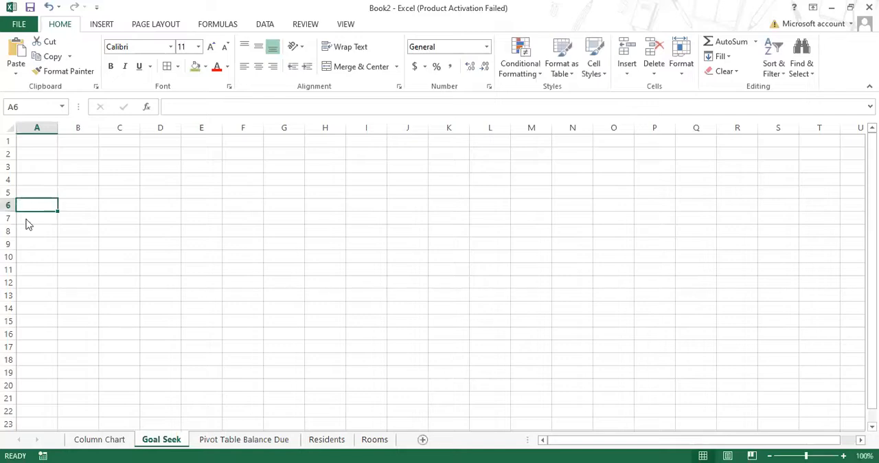
right_click(23, 203)
key("Escape")
key("ctrl+v")
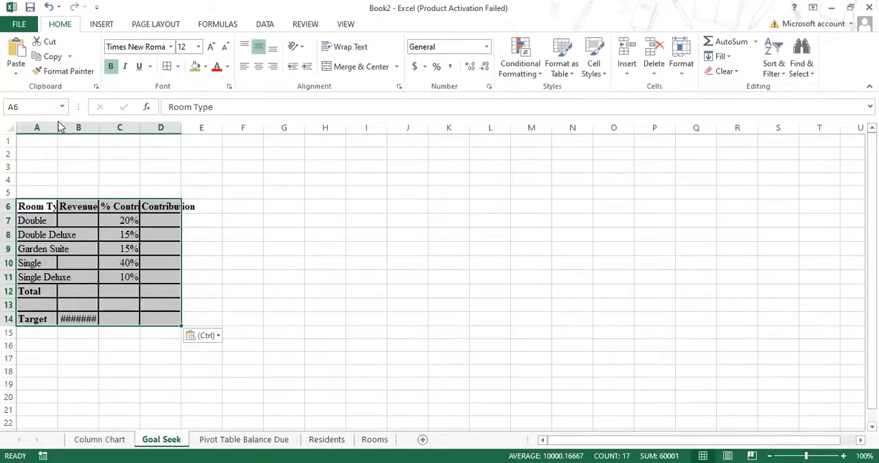
left_click_drag(58, 133, 89, 133)
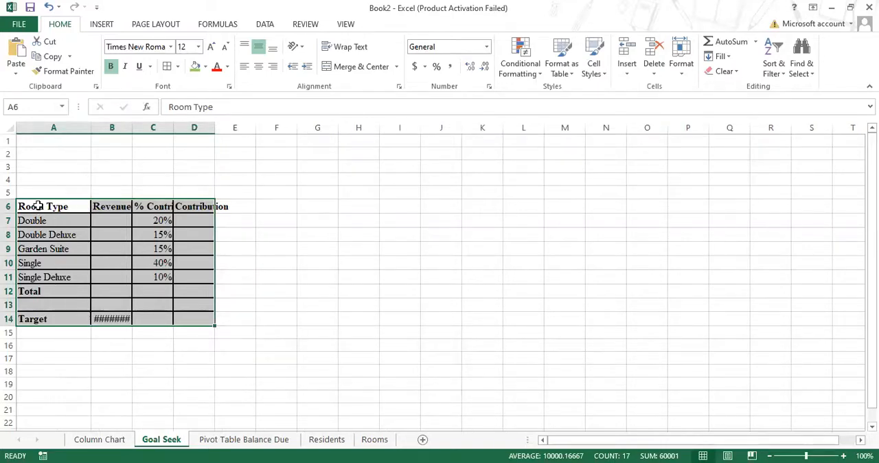
Step: Delete rows 6 to 14 holding the pasted table from the Goal Seek sheet
left_click_drag(23, 205, 221, 312)
left_click_drag(11, 205, 13, 318)
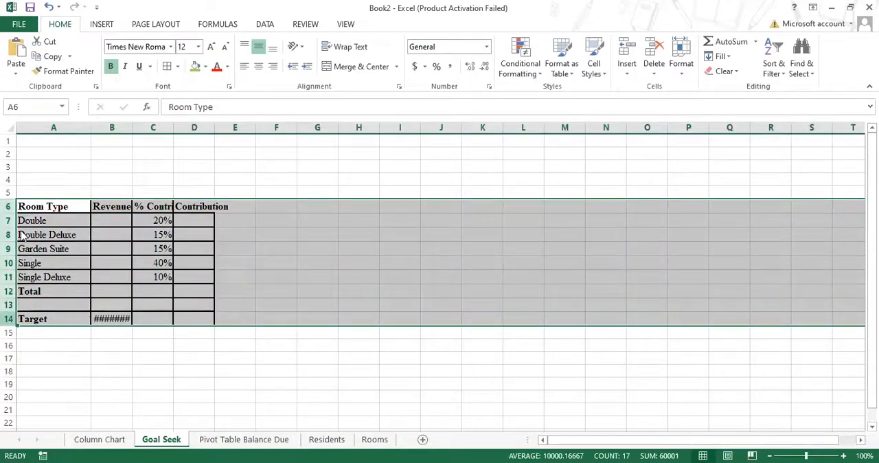
right_click(14, 320)
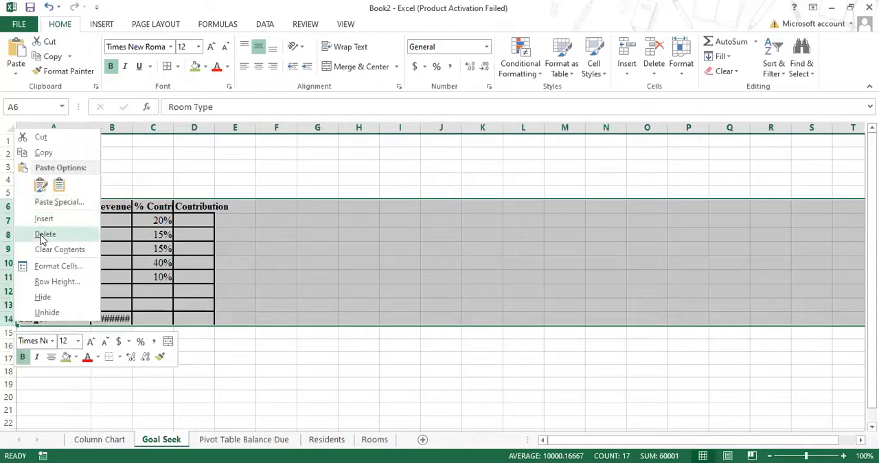
left_click(42, 235)
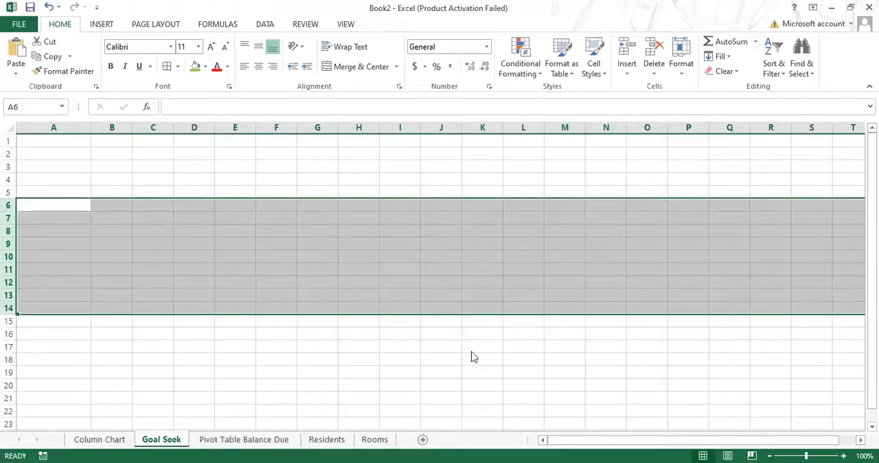
Step: Check the Goal Seek sheet in the Angel Care Spreadsheet workbook, and create a new-worksheet PivotTable from Book2's Residents range A6:Q16
key("alt+Tab")
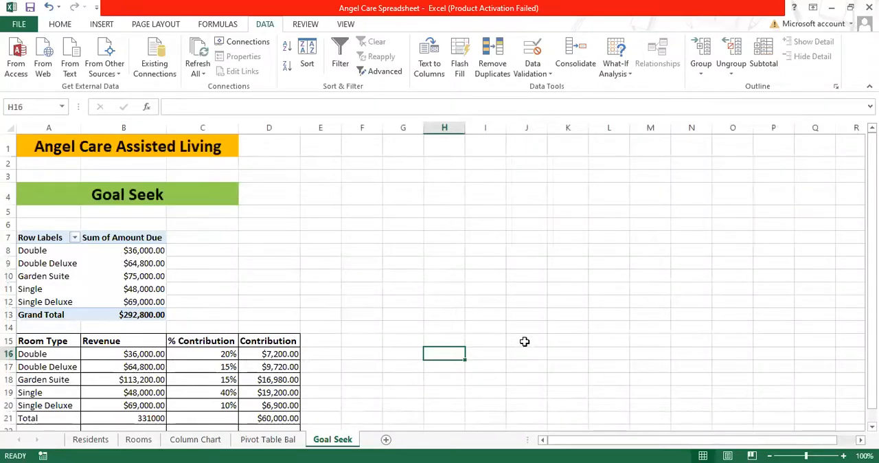
scroll(526, 341, "down", 1)
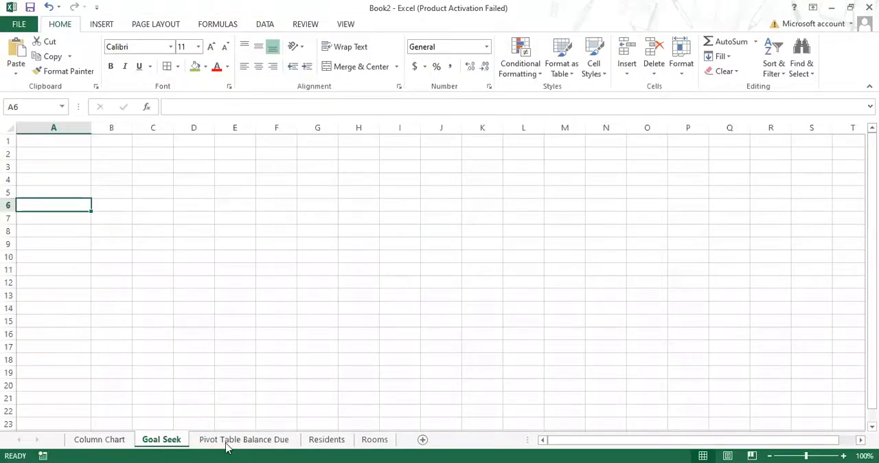
left_click(326, 441)
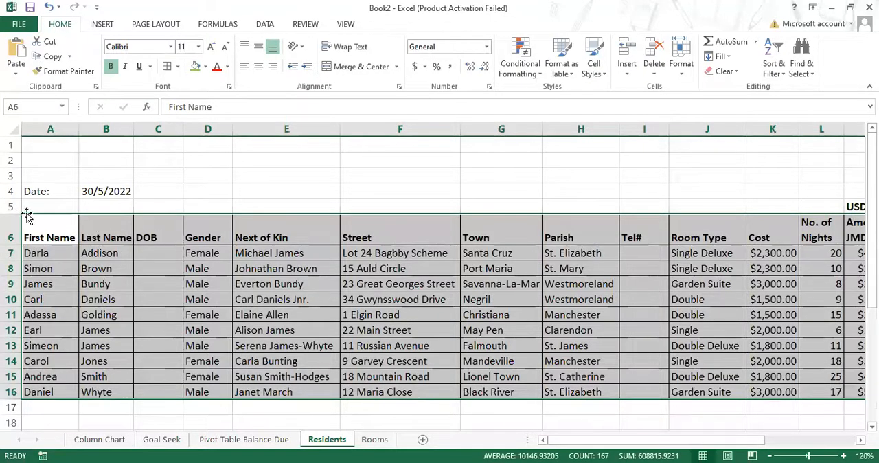
left_click(104, 26)
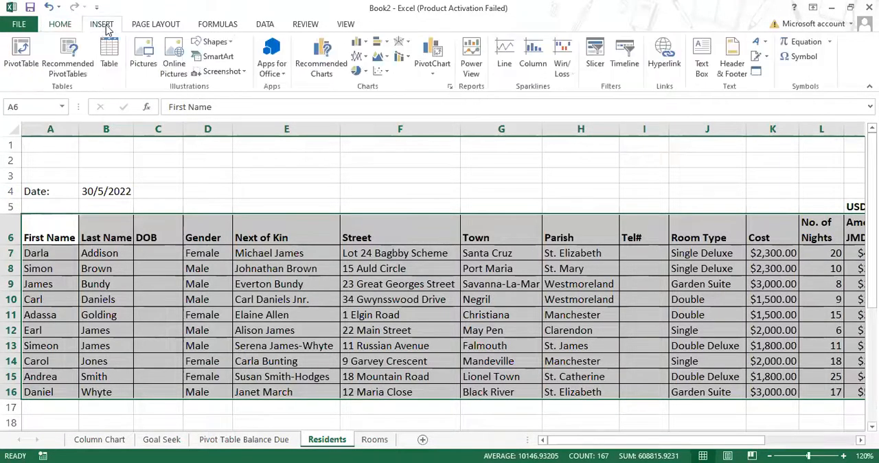
left_click(30, 55)
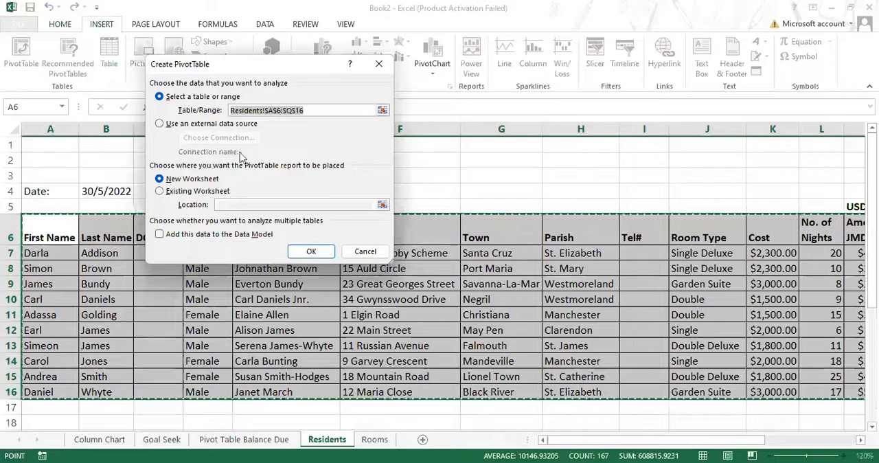
left_click(323, 255)
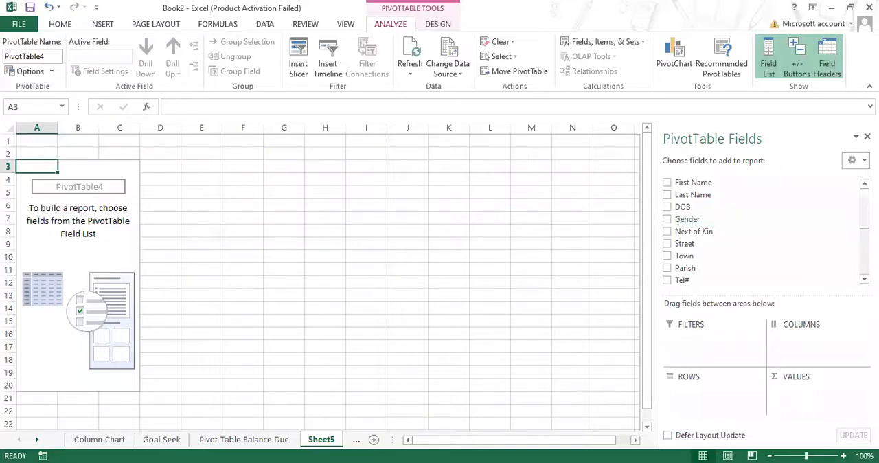
Step: Build the PivotTable with Room Type as rows and the sum of Amount Due USD$ as values, leaving out Balance Due
left_click_drag(864, 211, 864, 257)
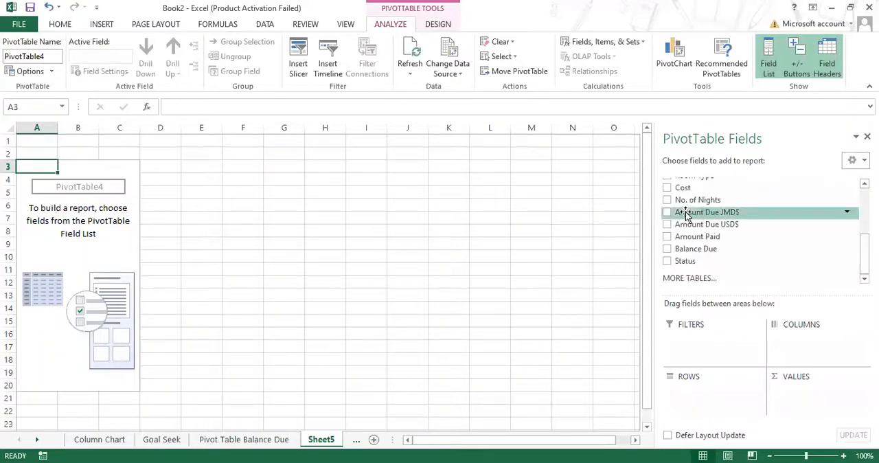
left_click(864, 184)
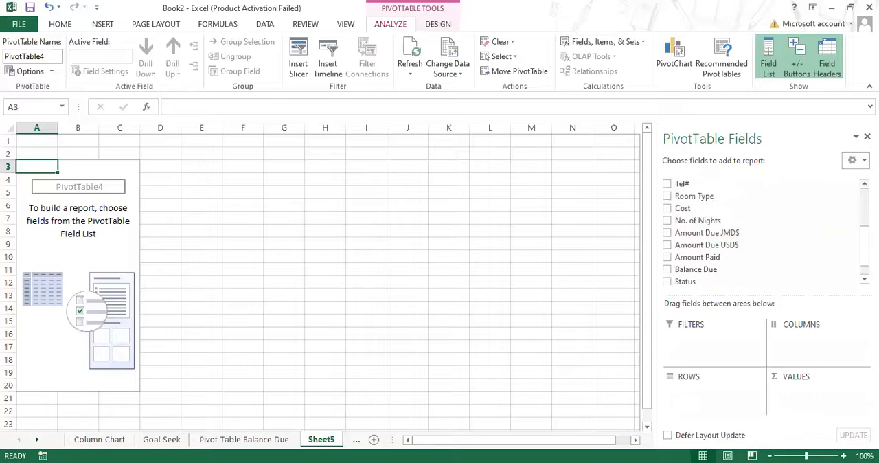
left_click(667, 197)
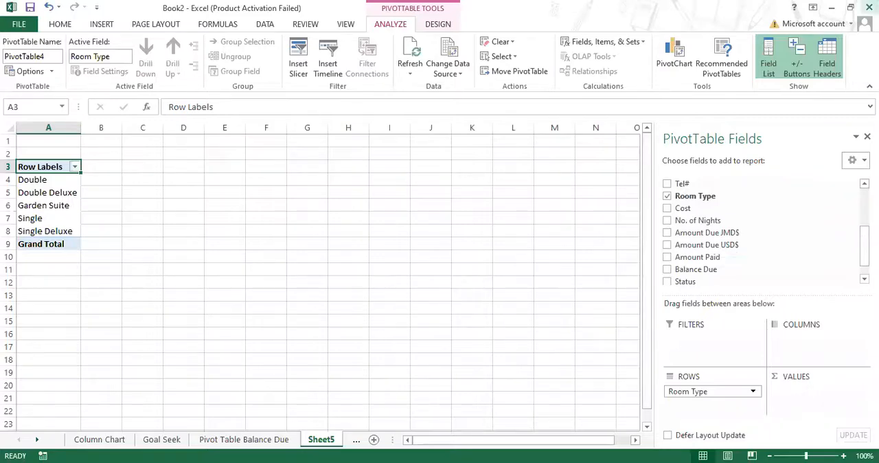
left_click(666, 270)
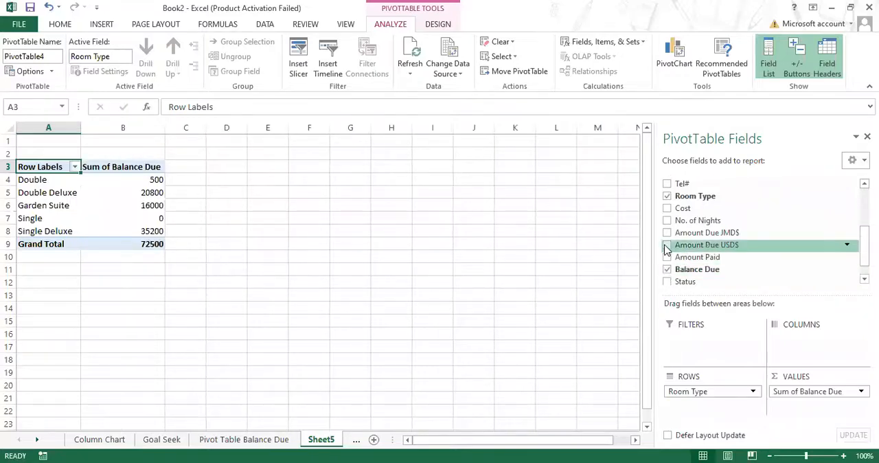
left_click(666, 244)
left_click(666, 270)
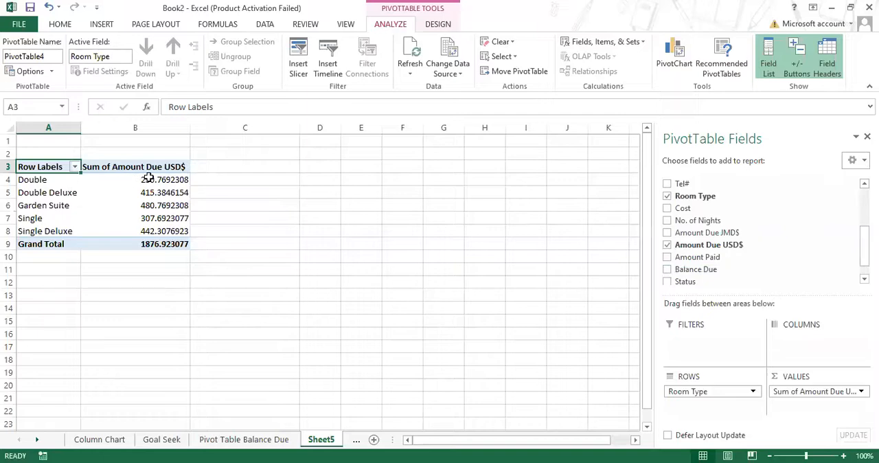
Step: Format the PivotTable's amount due values and grand total in B4:B9 as Currency
left_click_drag(148, 179, 155, 245)
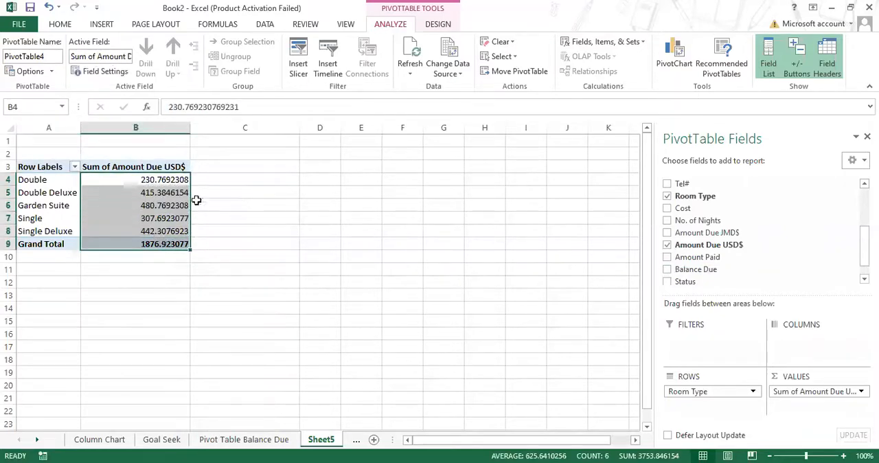
left_click(60, 24)
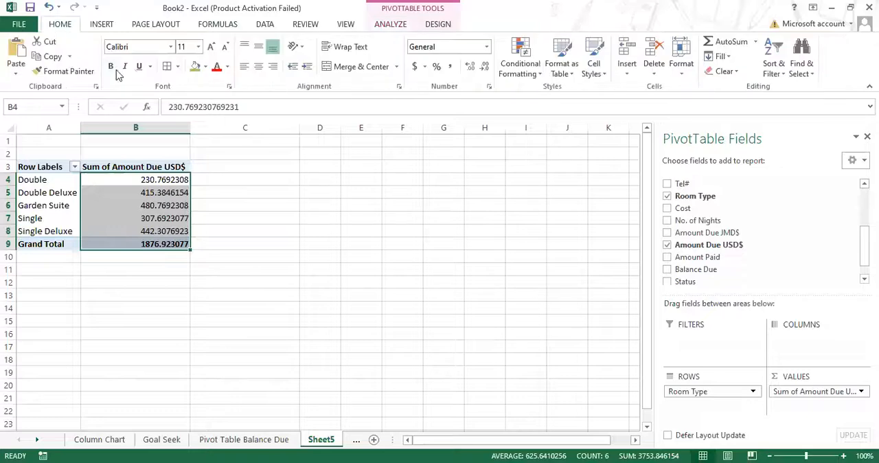
left_click(485, 47)
left_click(473, 128)
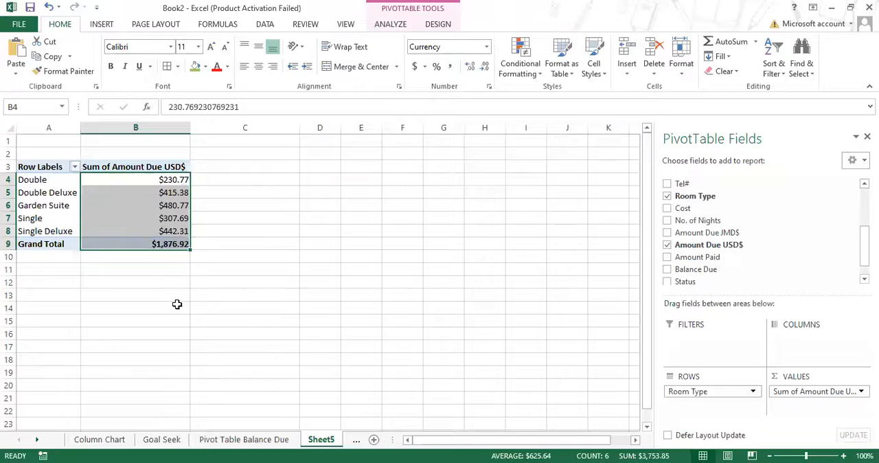
left_click(247, 242)
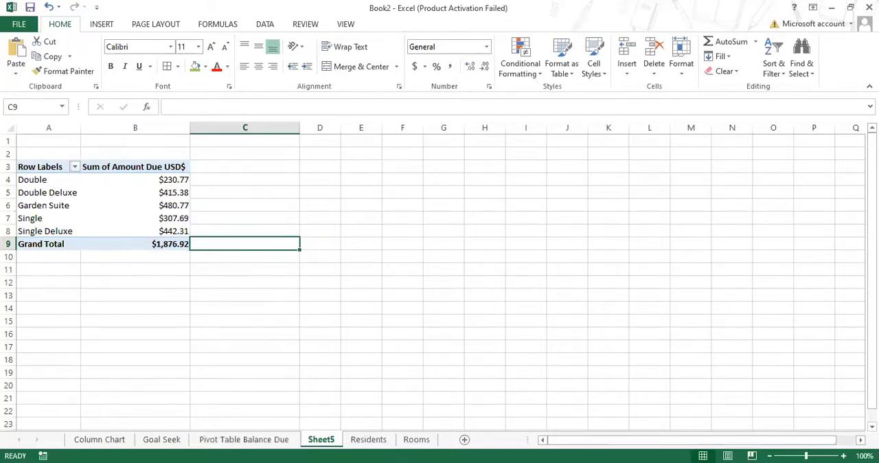
Step: Copy the room type revenue table from the Portfolio Assignment Word document and paste it at A12 of Sheet5 in the Book2 Excel workbook
key("alt+Tab")
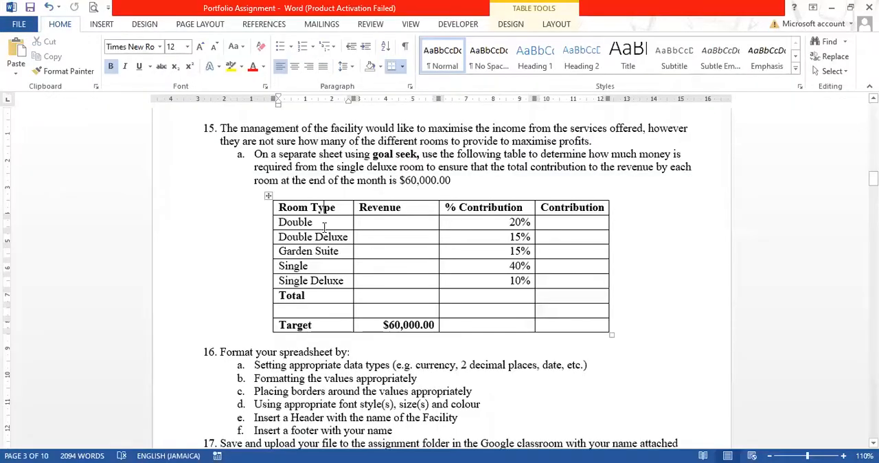
left_click(267, 196)
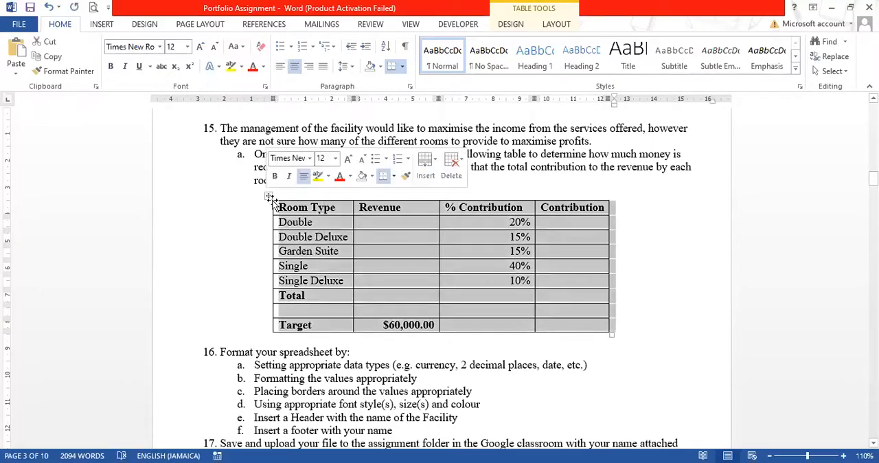
right_click(271, 199)
left_click(313, 223)
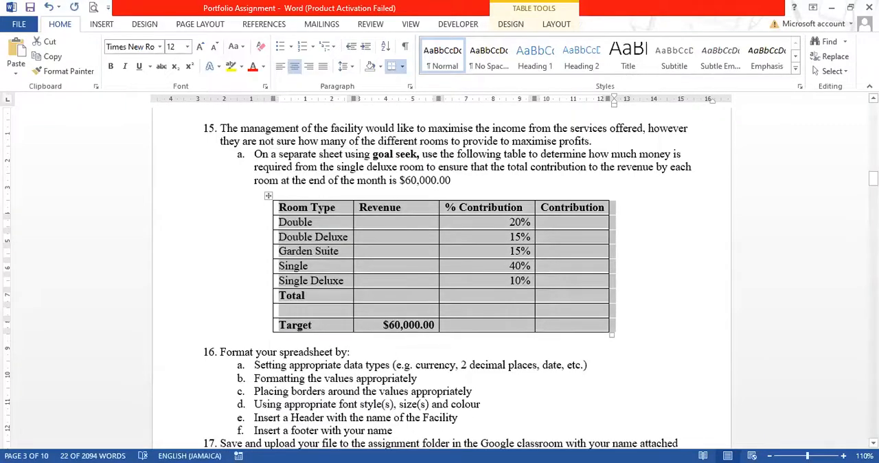
key("alt+Tab")
left_click(32, 281)
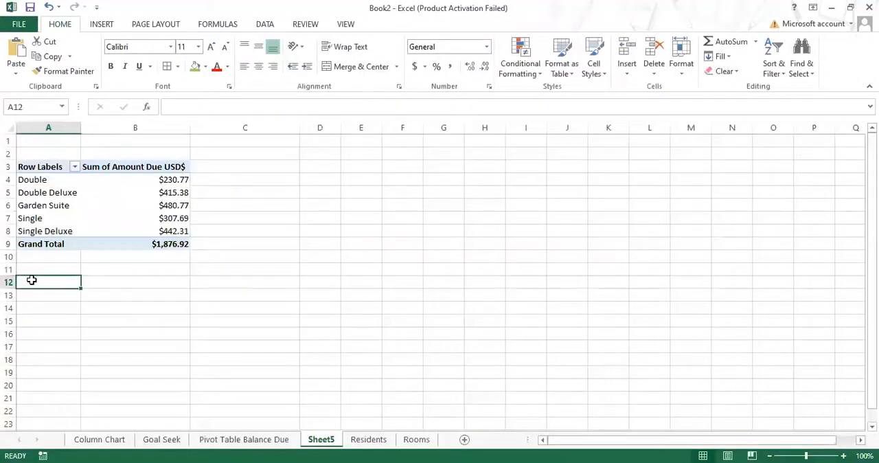
right_click(32, 275)
left_click(59, 79)
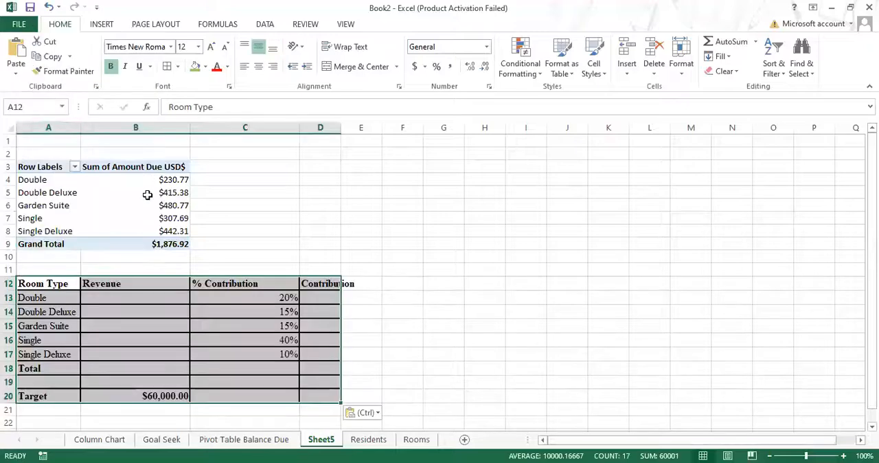
left_click(433, 299)
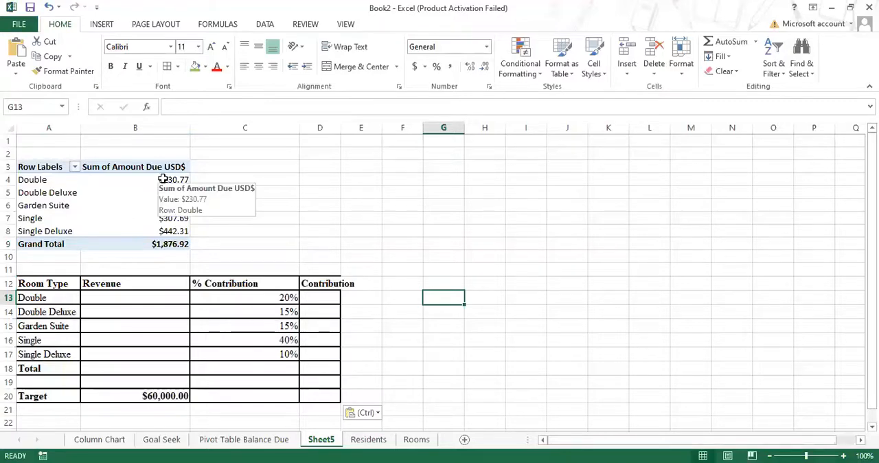
Step: Replace Amount Due USD$ with Amount Due JMD$ as the PivotTable's value field
left_click_drag(163, 180, 171, 225)
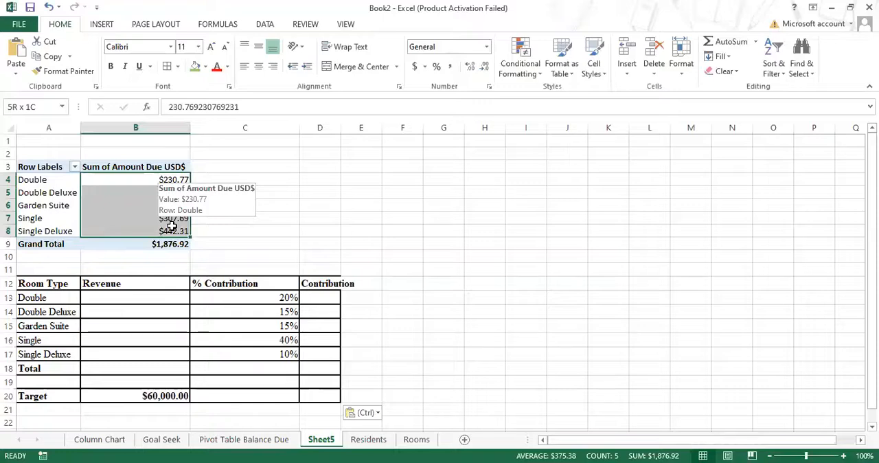
left_click_drag(171, 225, 172, 225)
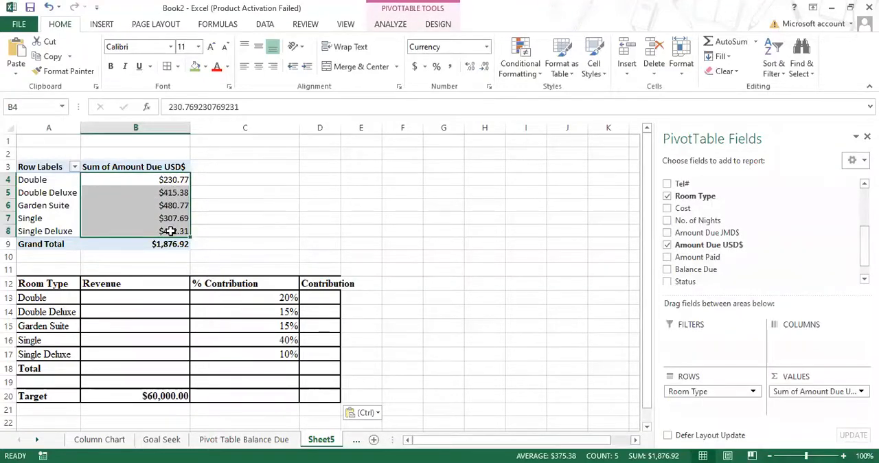
left_click(667, 233)
left_click(666, 245)
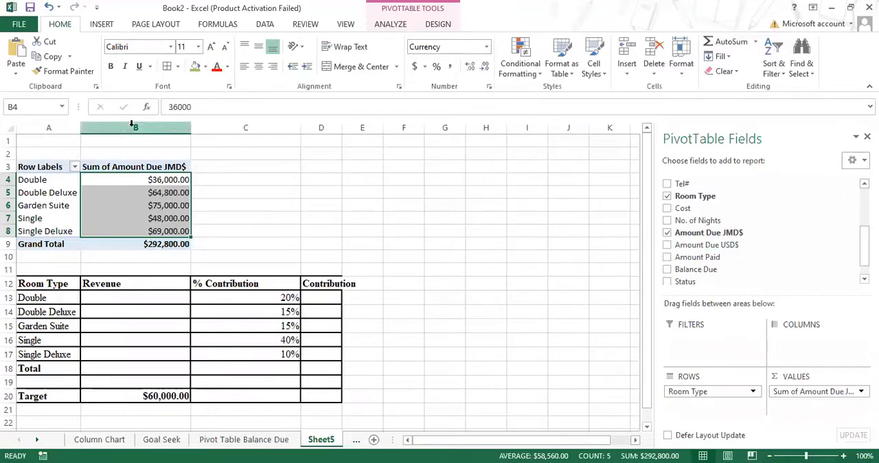
Step: Copy the PivotTable amounts in B4:B8 and paste them into the Revenue column at B13:B17
right_click(162, 196)
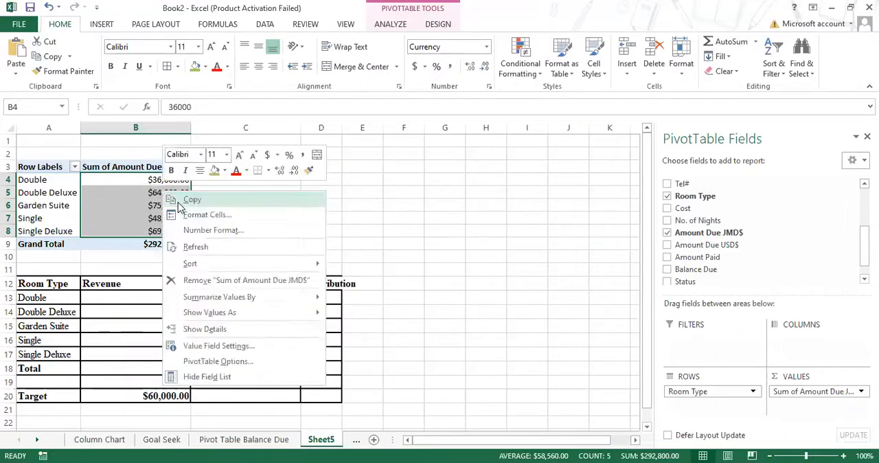
left_click(176, 200)
left_click(138, 298)
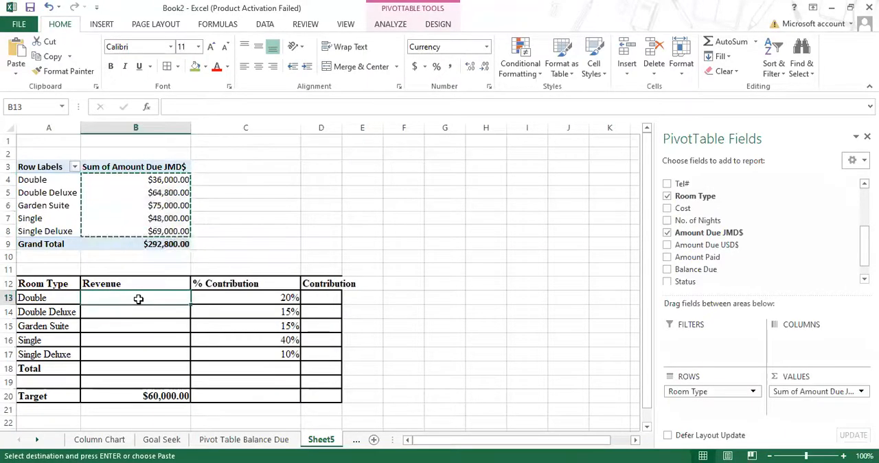
right_click(139, 300)
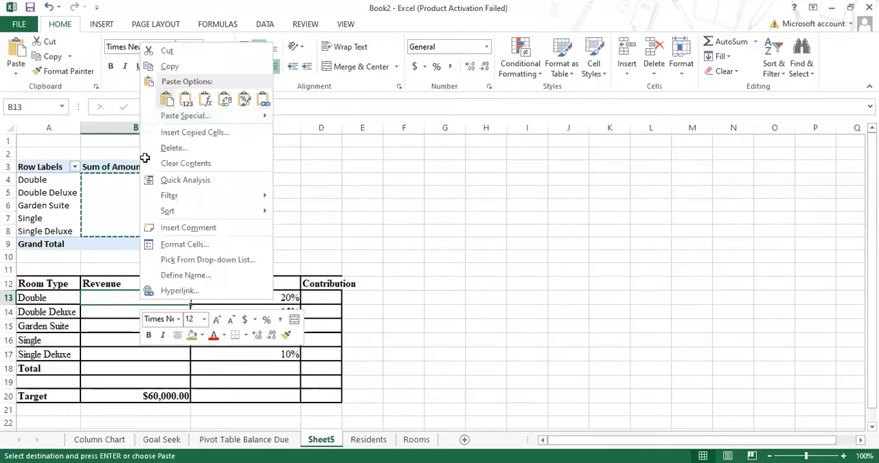
left_click(166, 101)
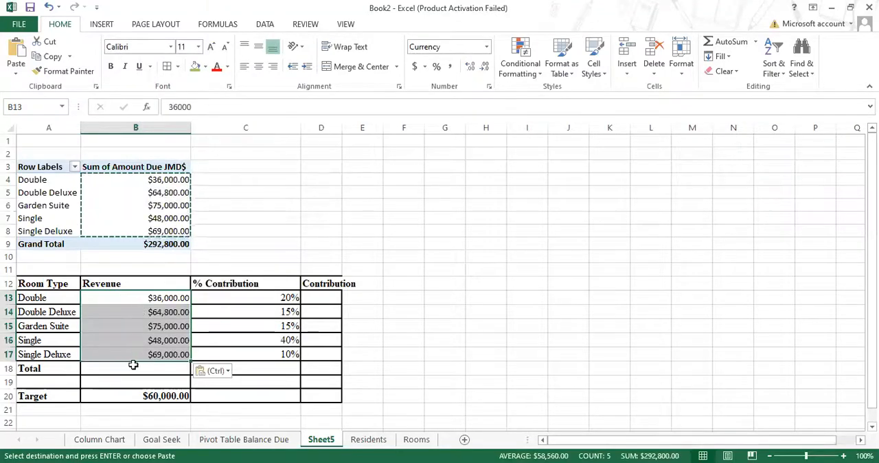
left_click(303, 219)
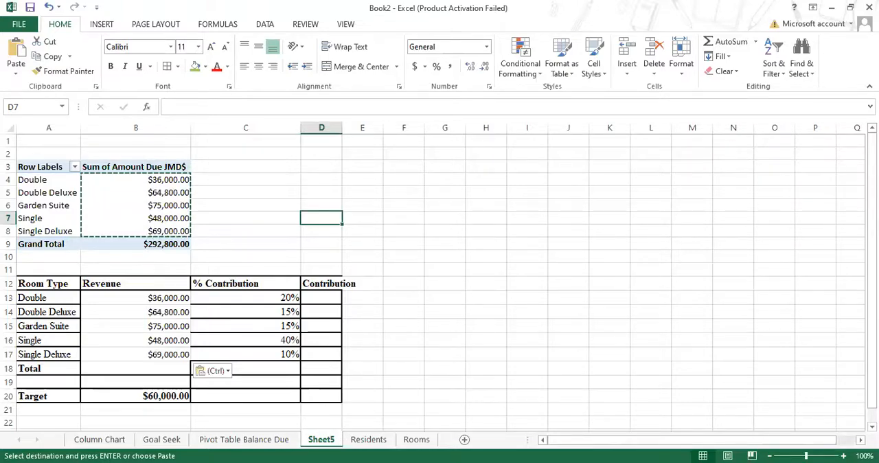
Step: Check the goal seek instructions in the Word assignment, and clear the Single room's revenue in B16 of the Excel sheet
key("alt+Tab")
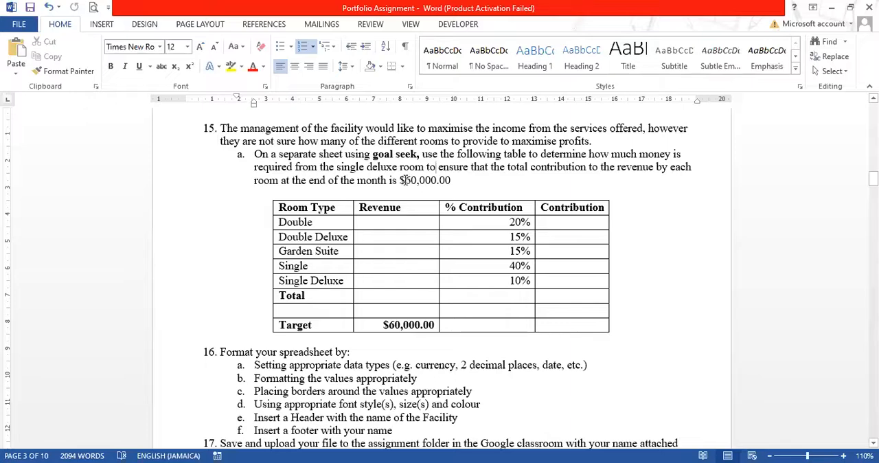
left_click_drag(408, 180, 417, 181)
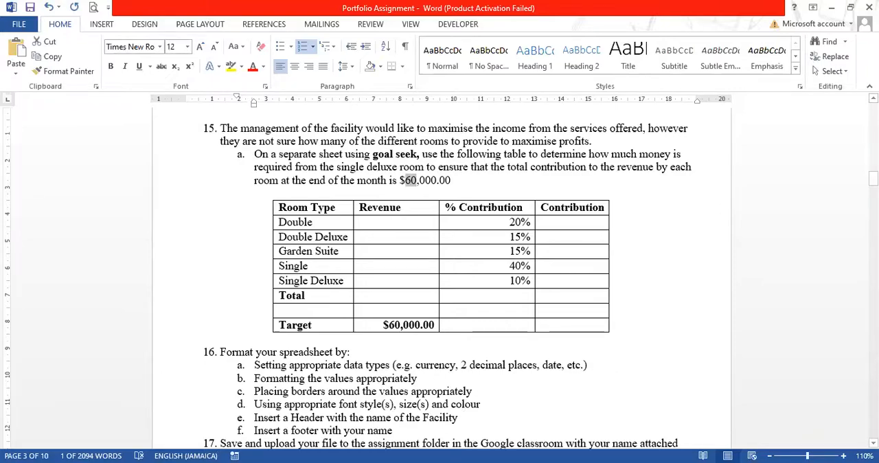
key("alt+Tab")
scroll(411, 267, "down", 1)
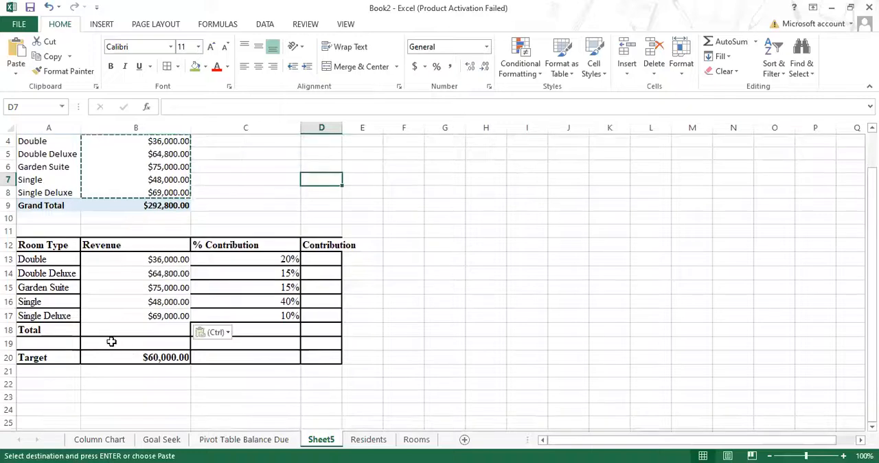
left_click(125, 301)
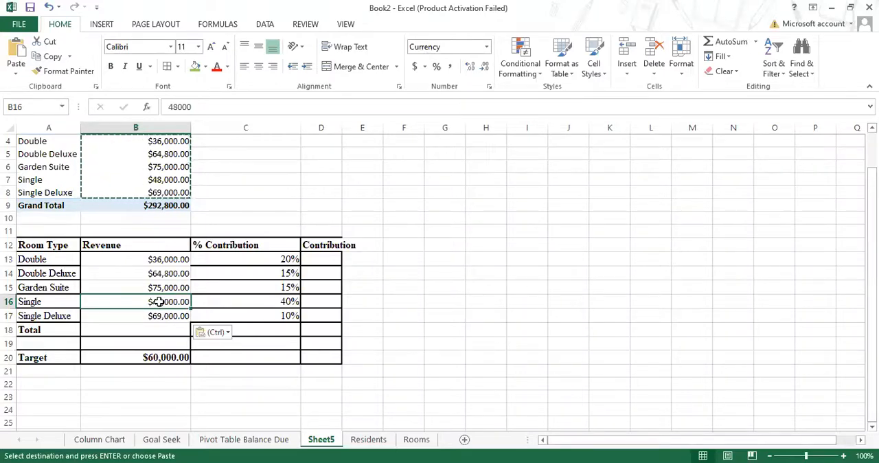
key("Delete")
Step: Fit column D to its Contribution heading, and enter =SUM(B13:B17) in B18 as the revenue total
left_click(160, 326)
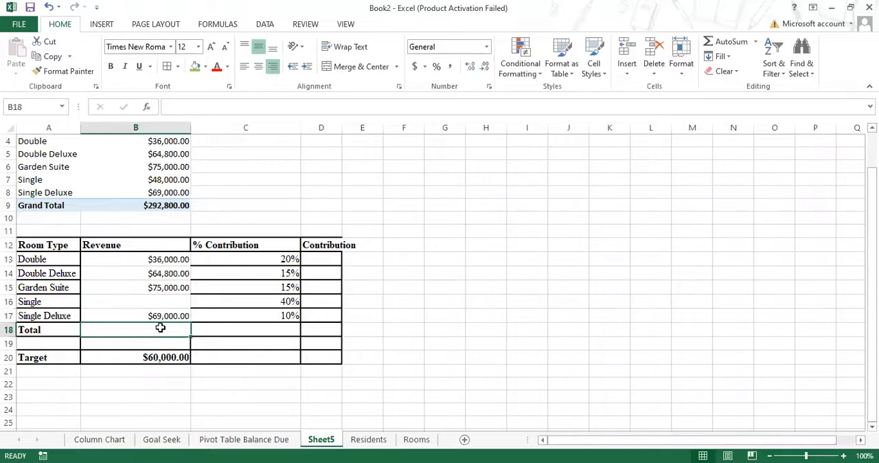
double_click(340, 128)
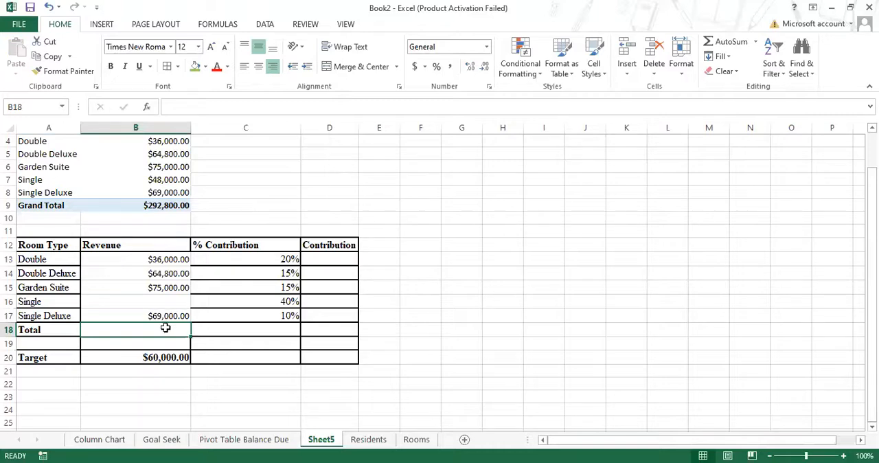
type("=")
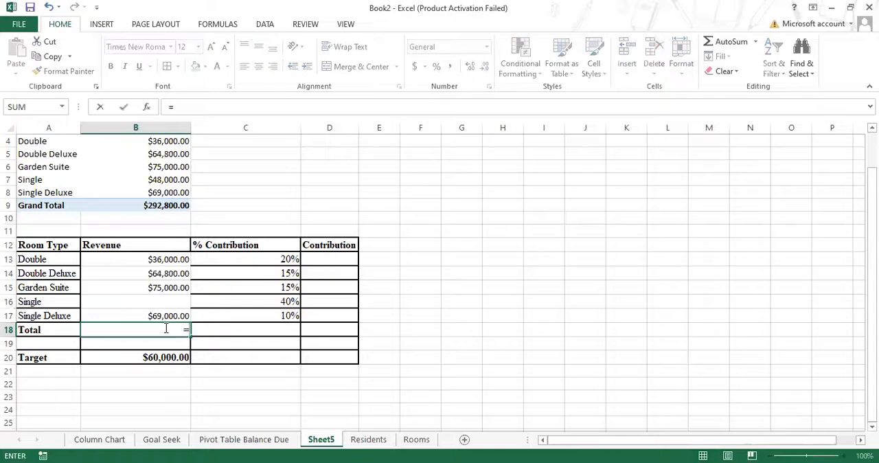
type("su")
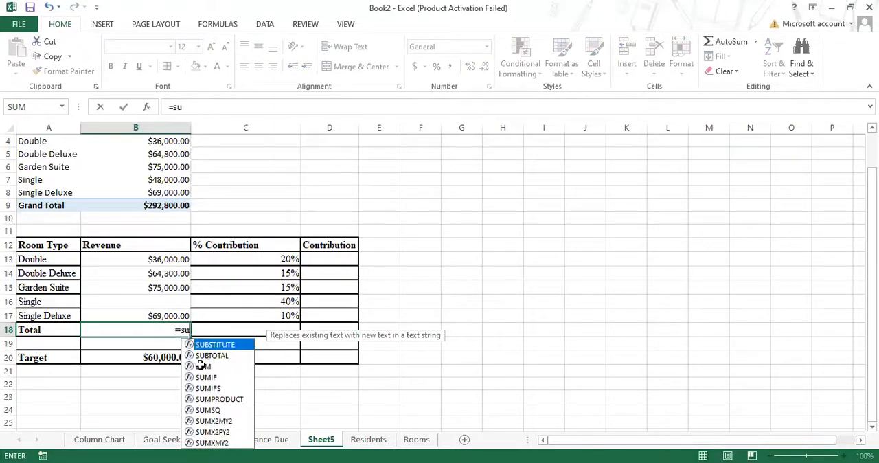
double_click(202, 365)
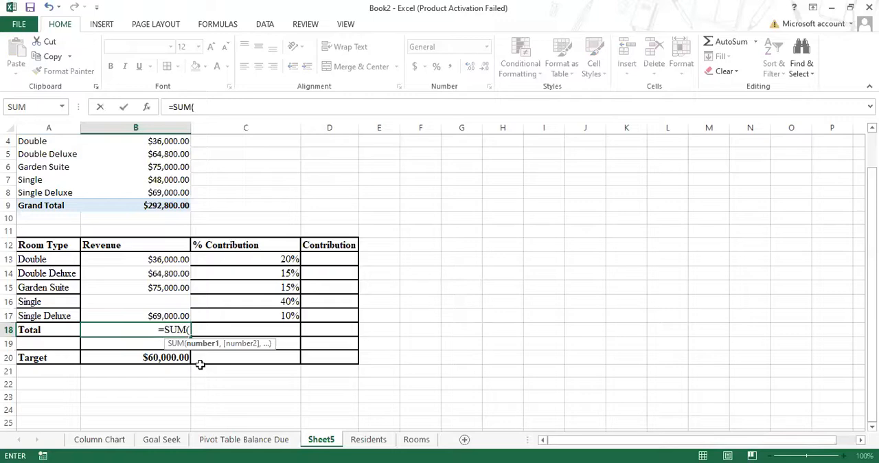
left_click(170, 259)
left_click(158, 310, "shift")
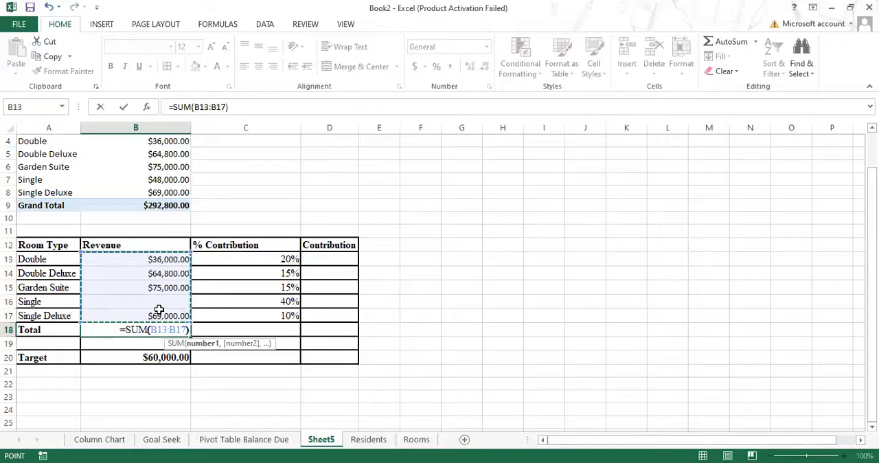
key("Return")
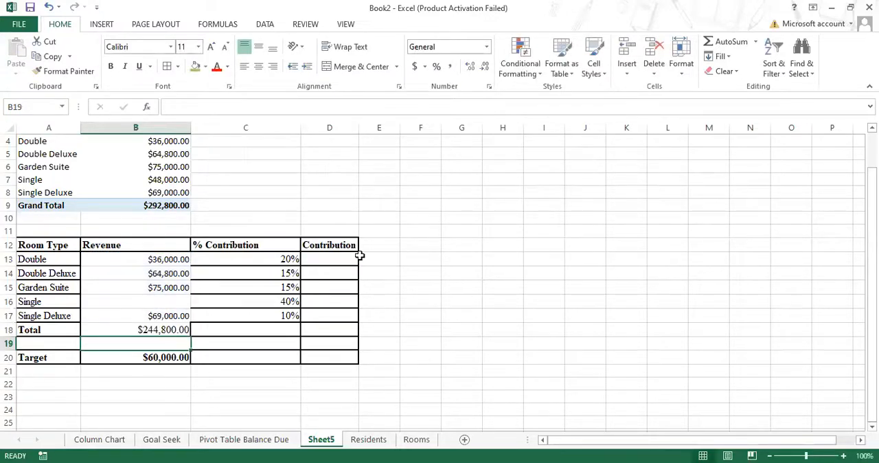
Step: Apply uniform thin borders to all cells of the table A12:D20, and fit column C to its % Contribution heading
left_click_drag(124, 256, 137, 331)
left_click(41, 245)
left_click_drag(42, 245, 339, 354)
left_click(168, 70)
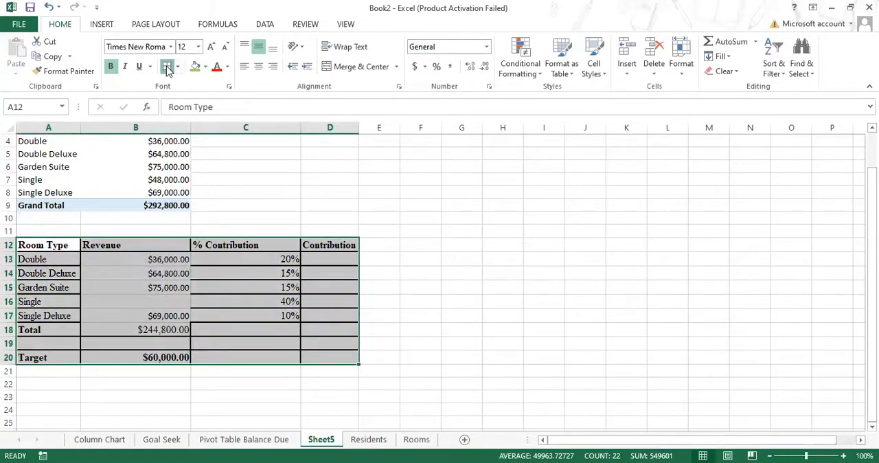
left_click(420, 311)
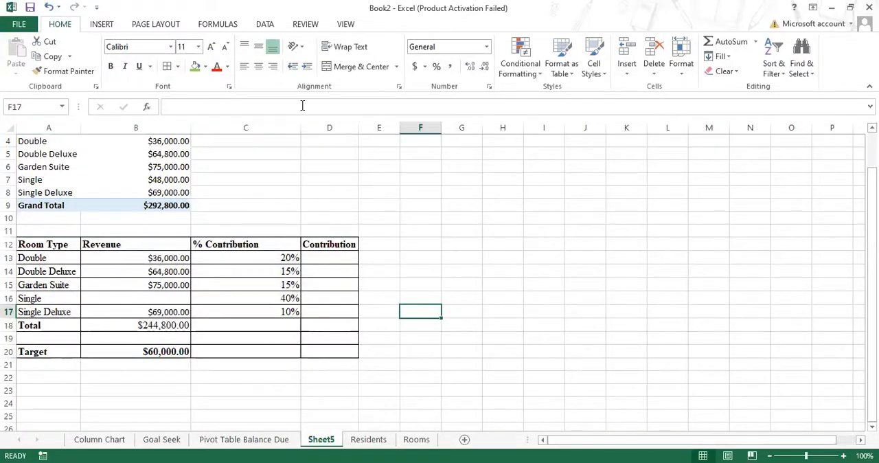
double_click(299, 127)
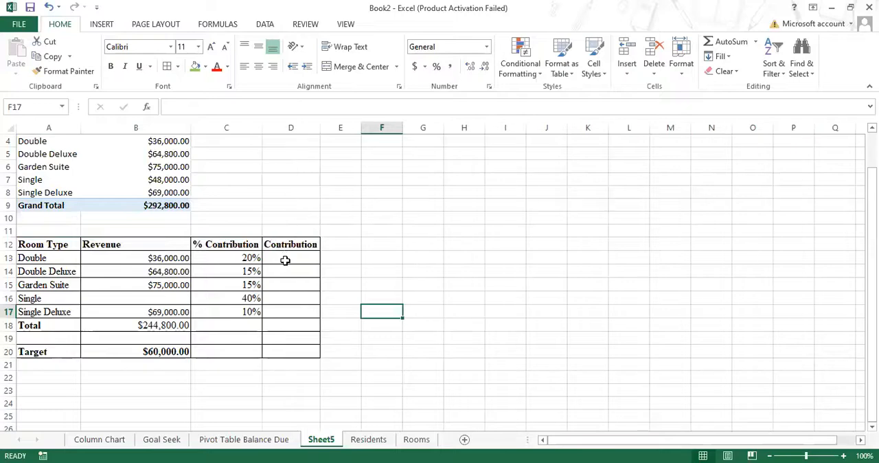
Step: Calculate the Double room's contribution in D13 with =B13*C13, and fill the formula down to D17
left_click(284, 260)
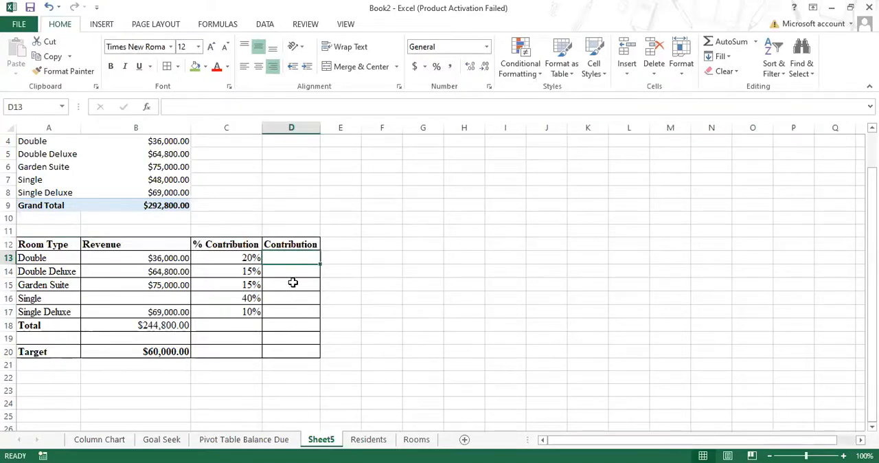
type("=")
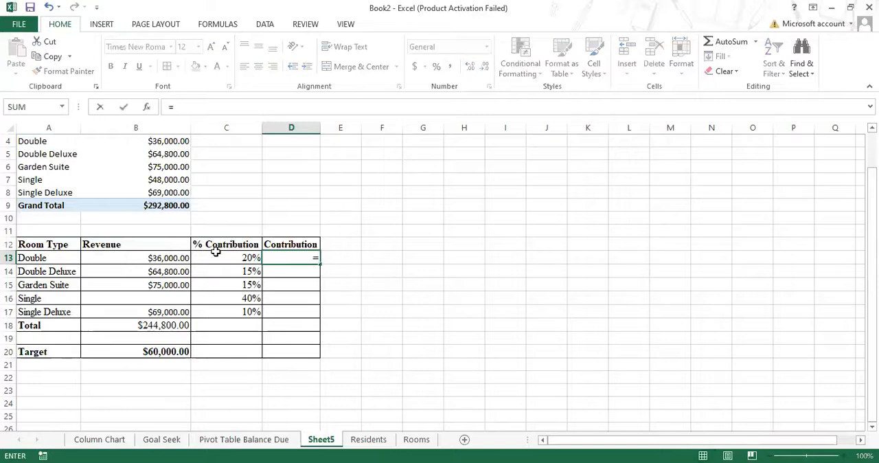
left_click(171, 262)
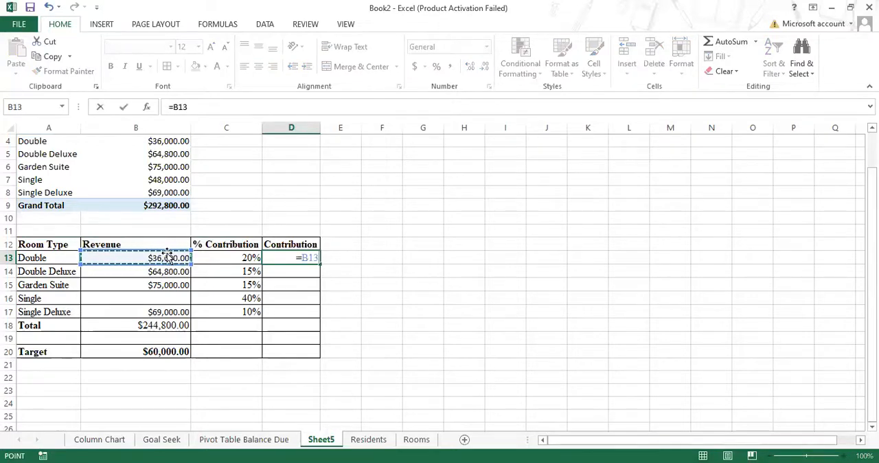
type("*")
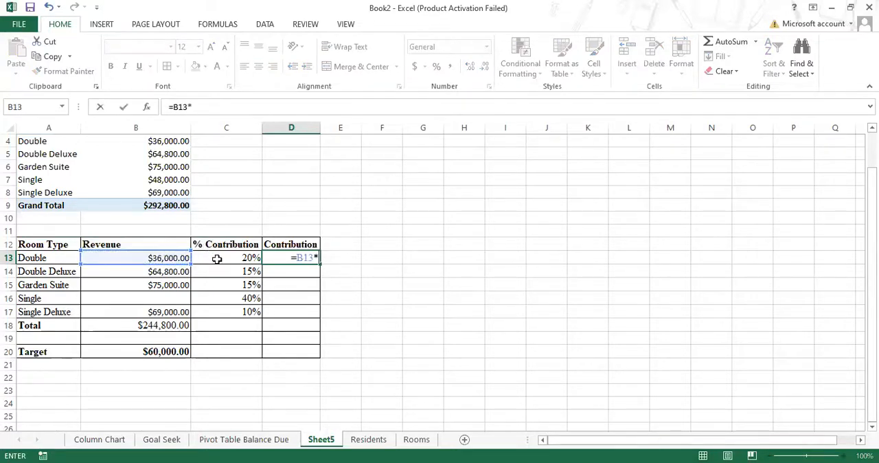
left_click(220, 256)
key("Return")
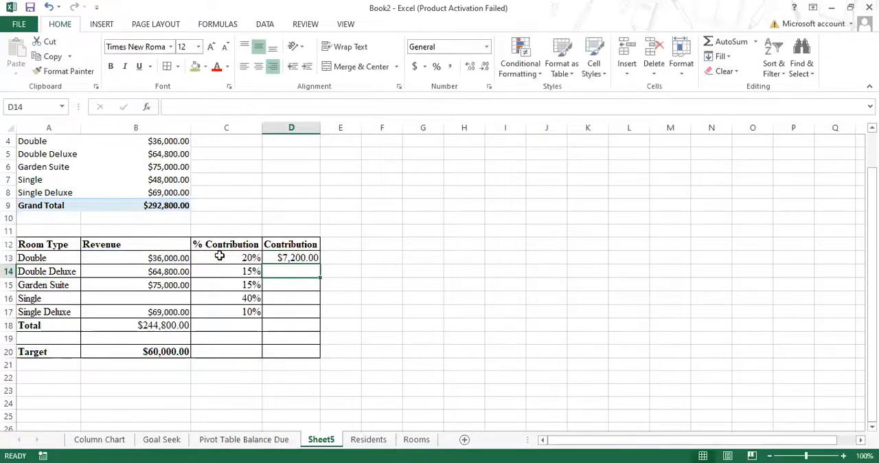
left_click(281, 257)
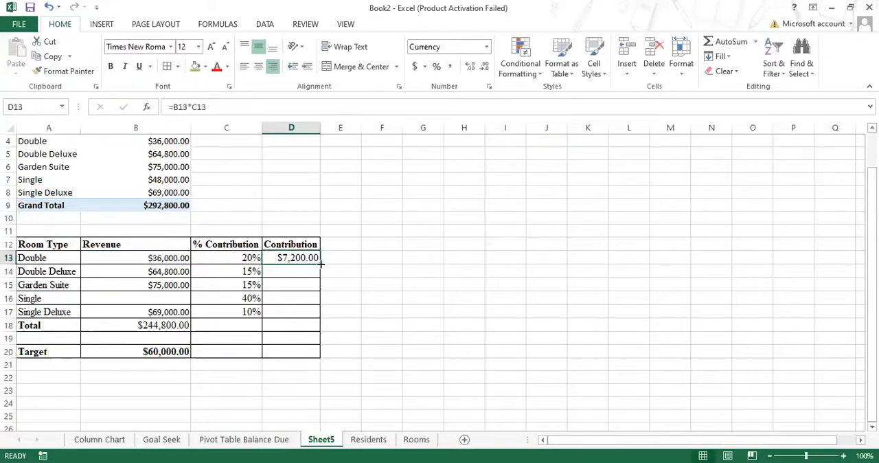
left_click_drag(320, 264, 302, 316)
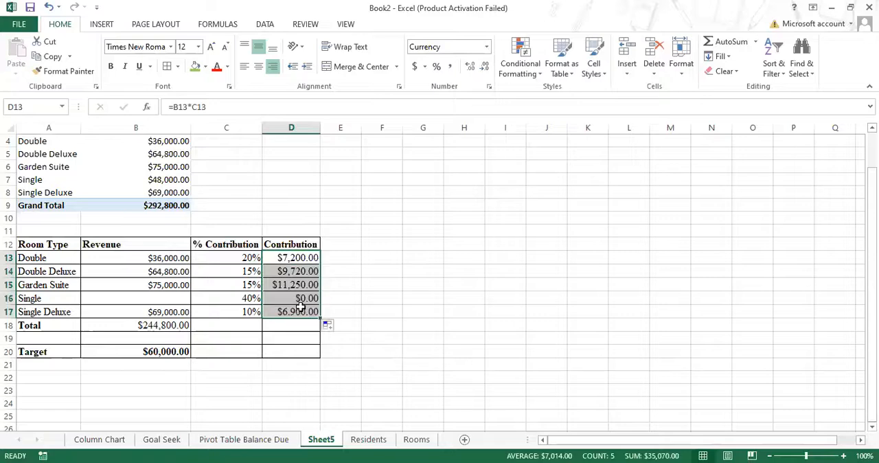
Step: Enter =SUM(D13:D17) in D18 as the contribution total
left_click(282, 327)
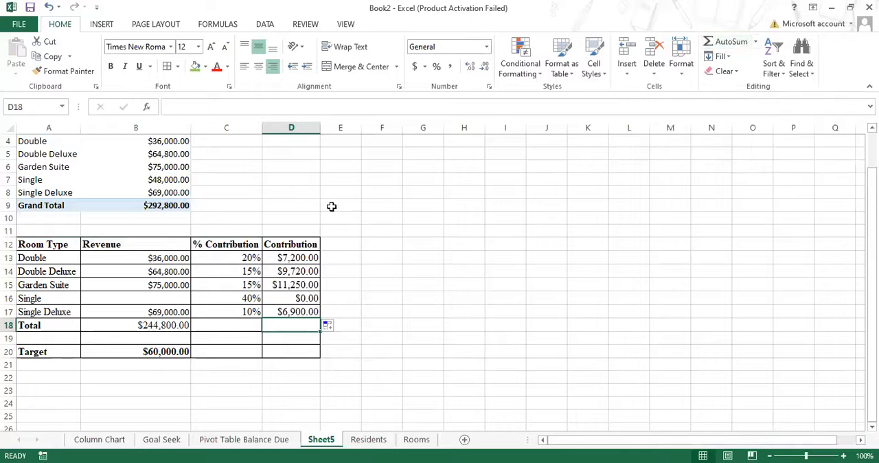
type("=sum")
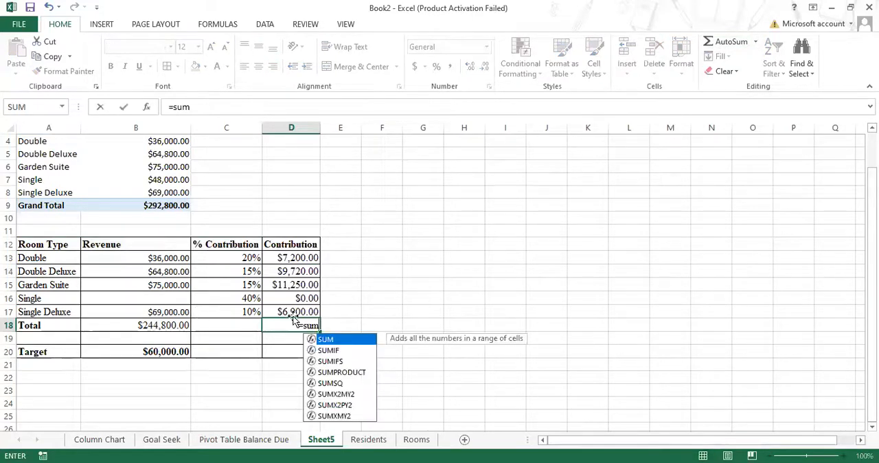
double_click(353, 344)
left_click_drag(293, 259, 287, 306)
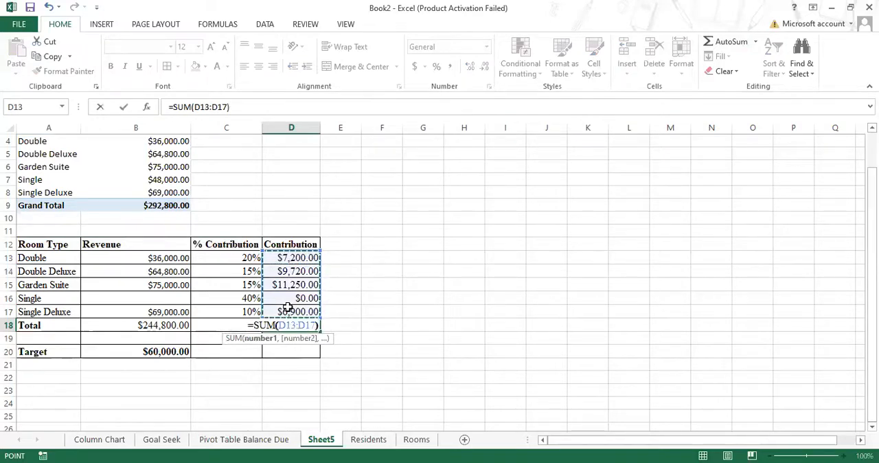
key("Return")
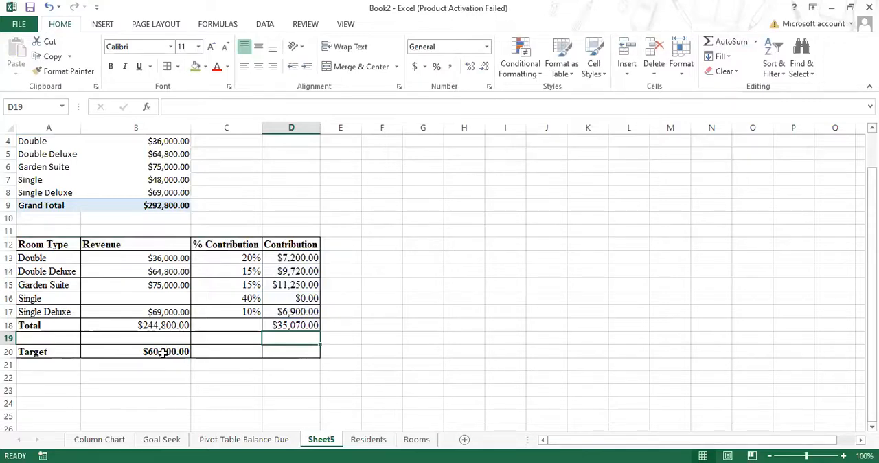
left_click(296, 324)
left_click(163, 353)
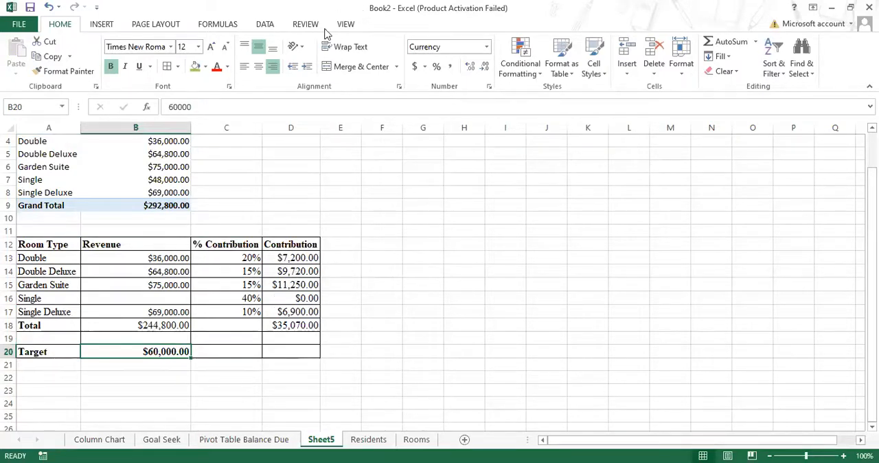
left_click(265, 25)
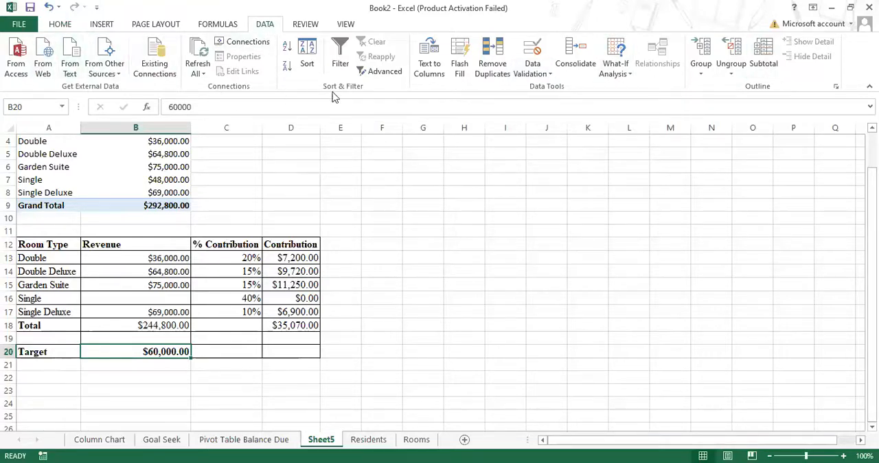
left_click(627, 78)
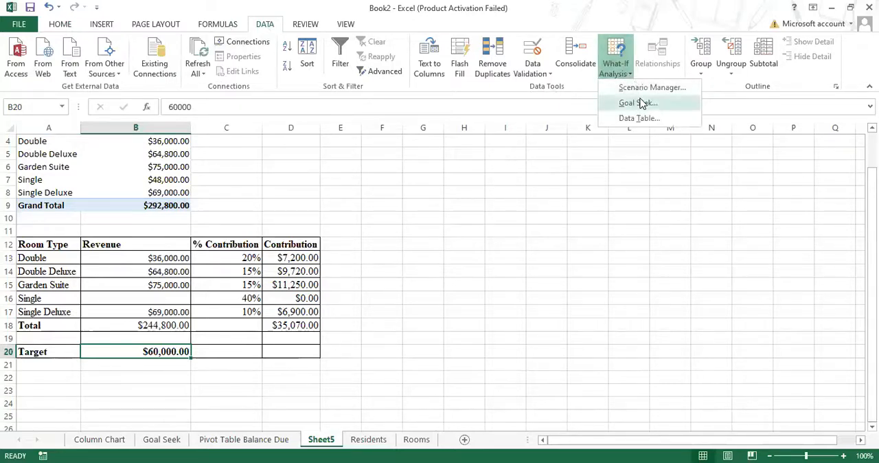
left_click(641, 103)
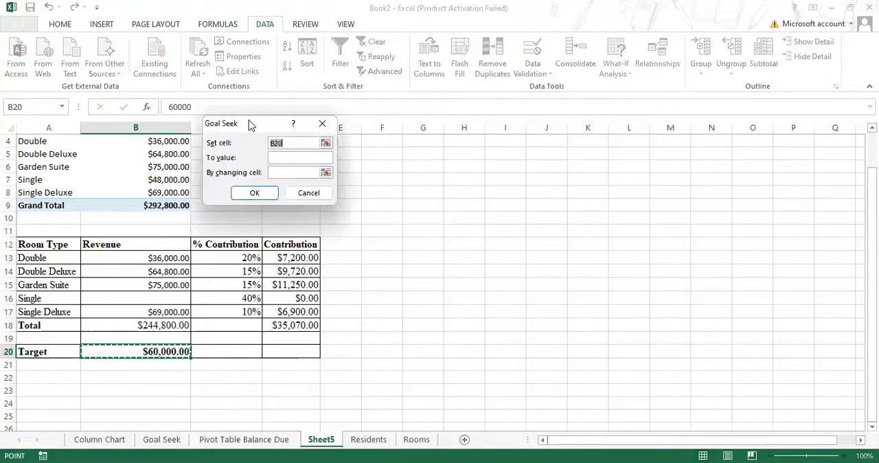
left_click_drag(463, 132, 506, 135)
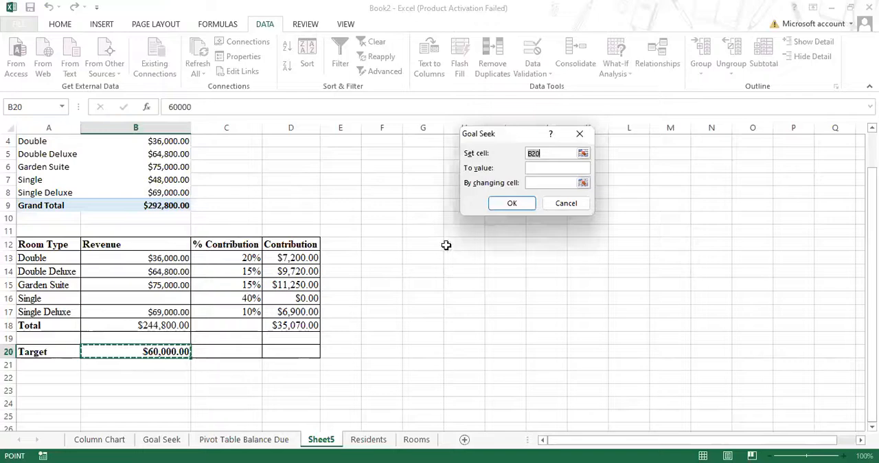
left_click(282, 324)
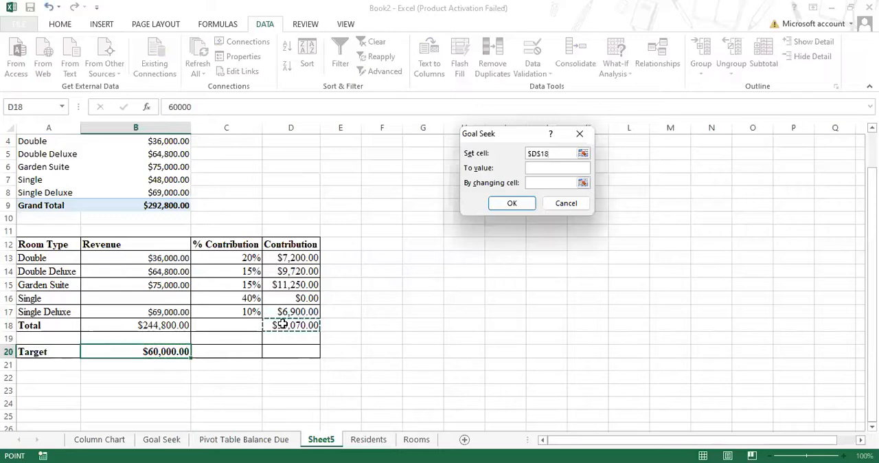
left_click(547, 167)
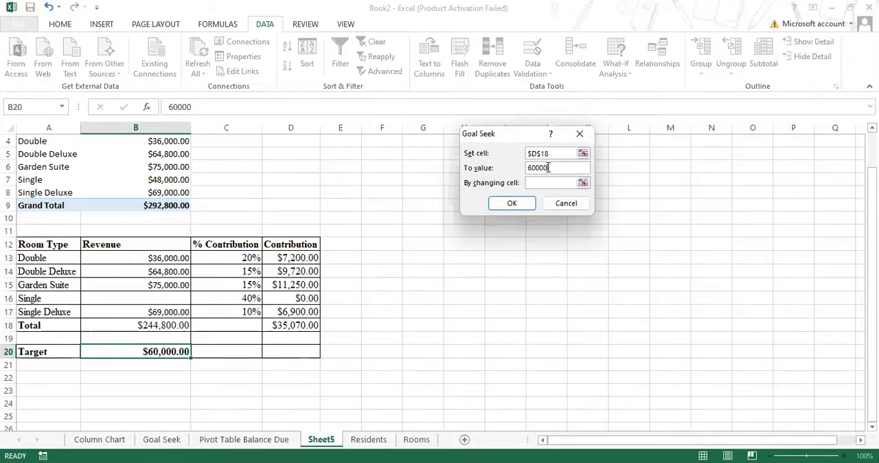
left_click(546, 182)
left_click(137, 299)
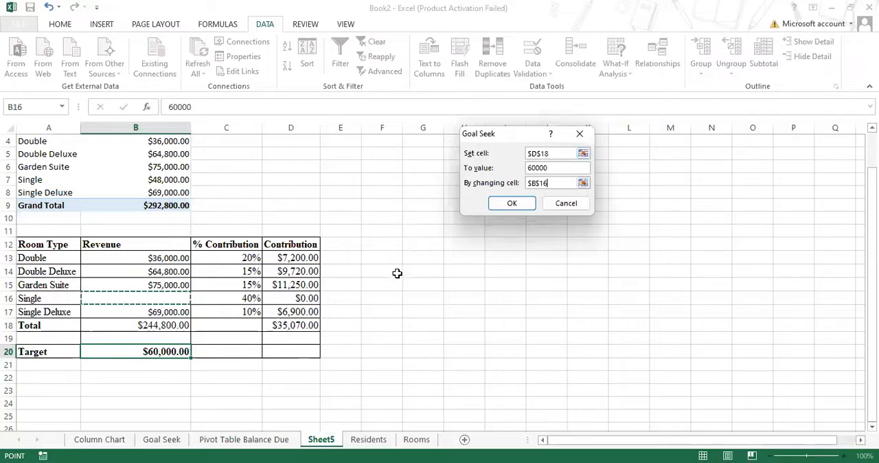
left_click(583, 205)
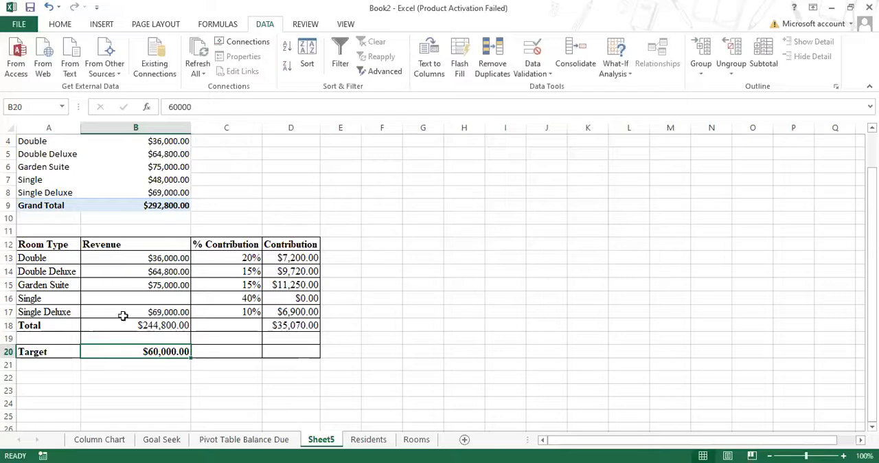
Step: Run Goal Seek to set the contribution total D18 to 60000 by changing the Single room's revenue in B16, and keep the solution
left_click(144, 295)
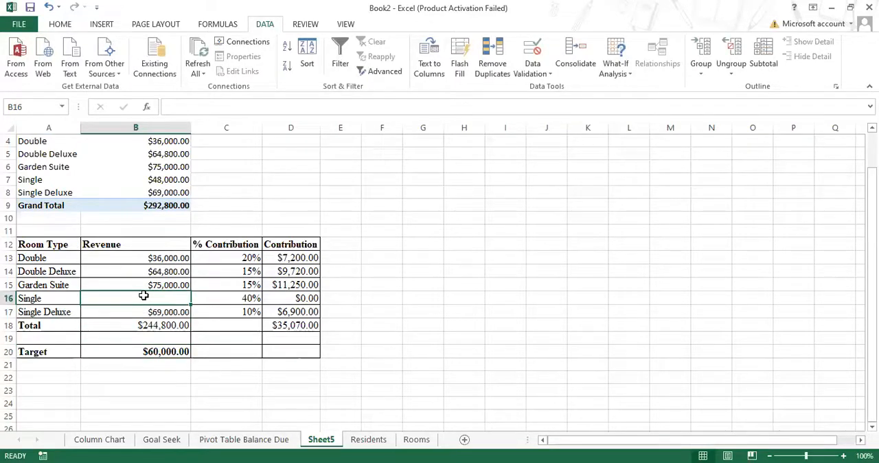
left_click(623, 74)
left_click(632, 105)
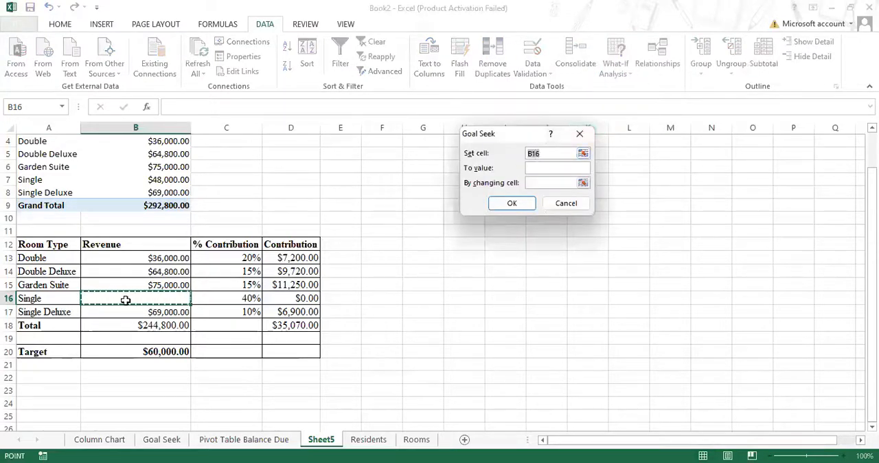
left_click(291, 326)
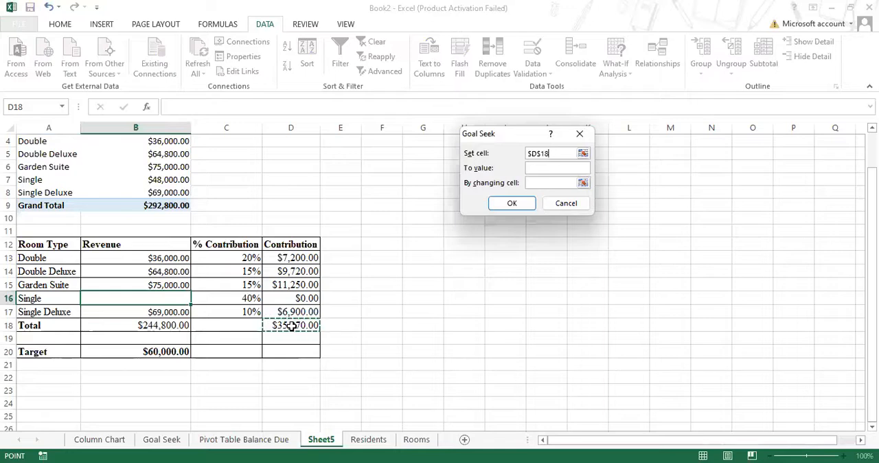
left_click(545, 168)
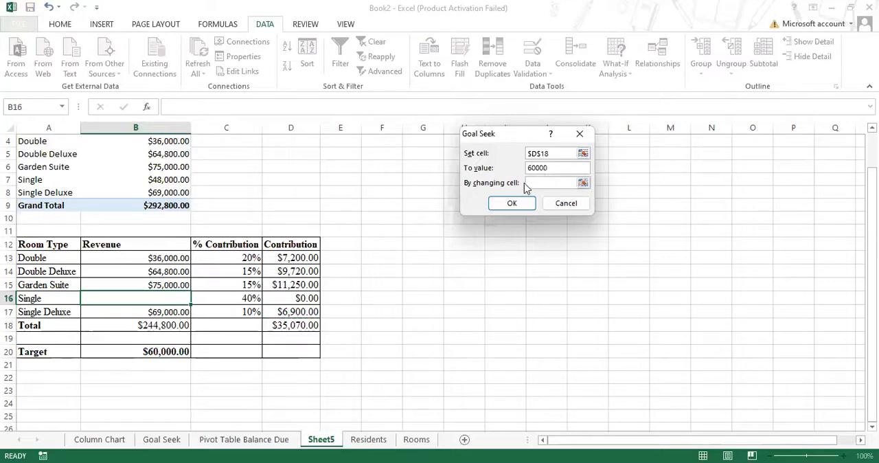
left_click(540, 184)
left_click(137, 298)
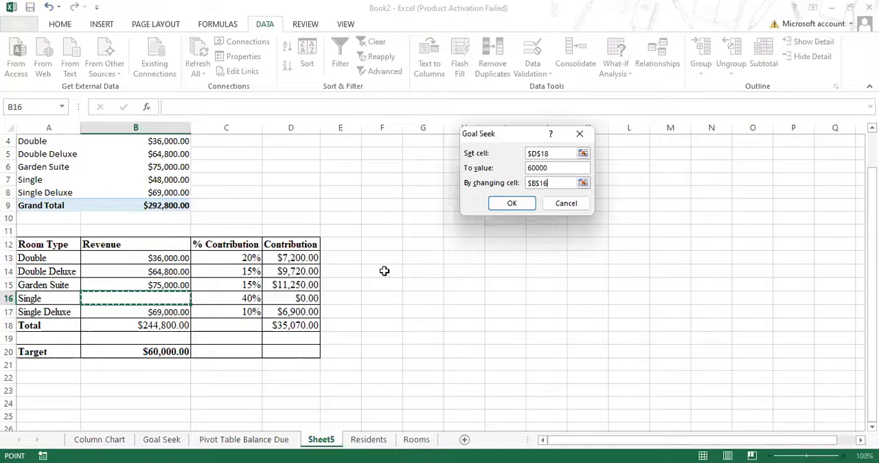
left_click(523, 203)
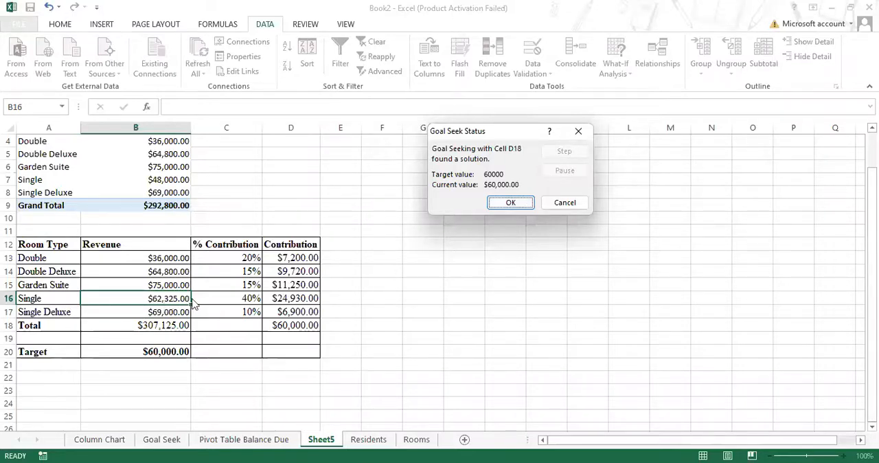
left_click(527, 204)
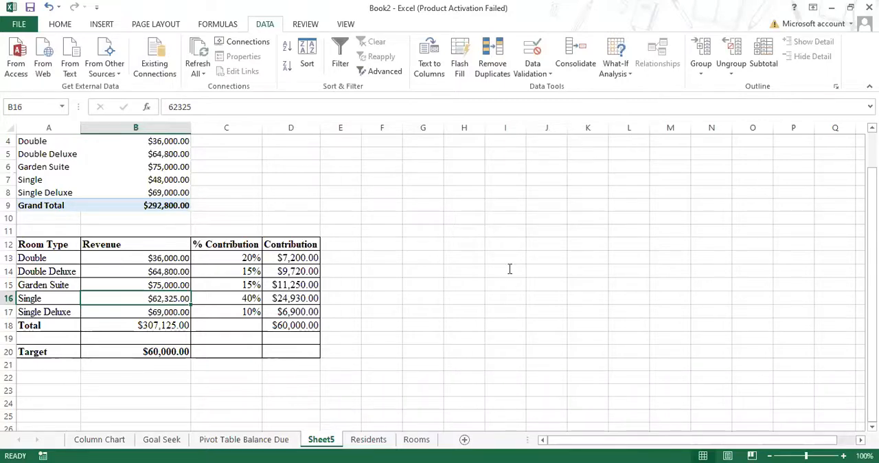
Step: Check the spreadsheet formatting instructions in the Word assignment, and add the centre header "Angel Care Assited Living" to the Excel sheet
key("alt+Tab")
scroll(483, 282, "down", 2)
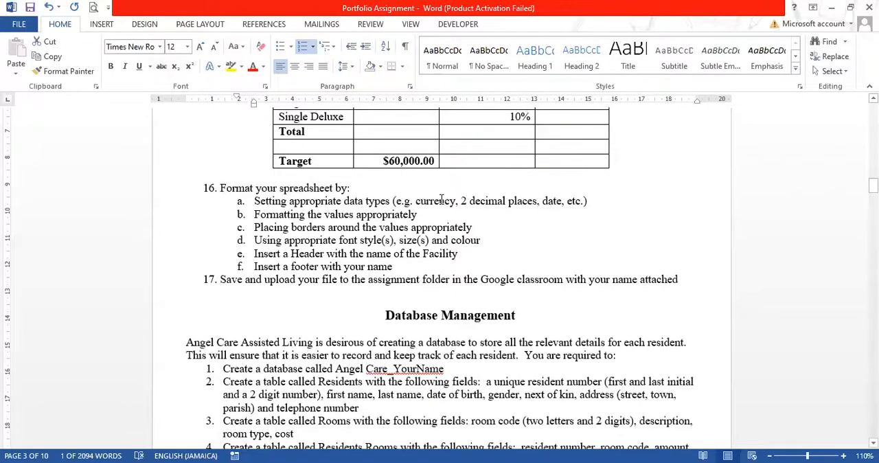
left_click(390, 215)
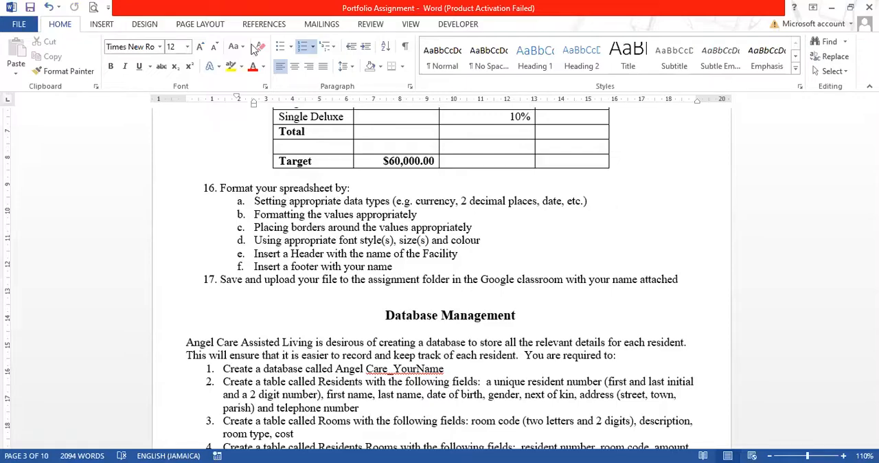
key("alt+Tab")
left_click(101, 30)
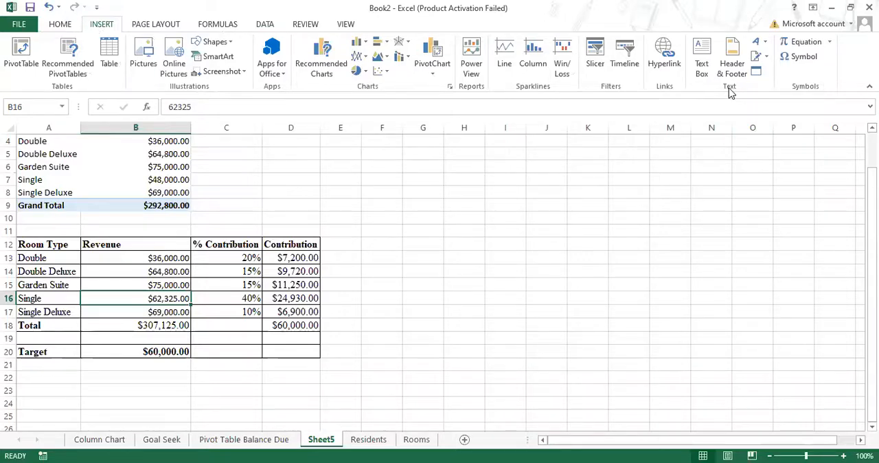
left_click(733, 55)
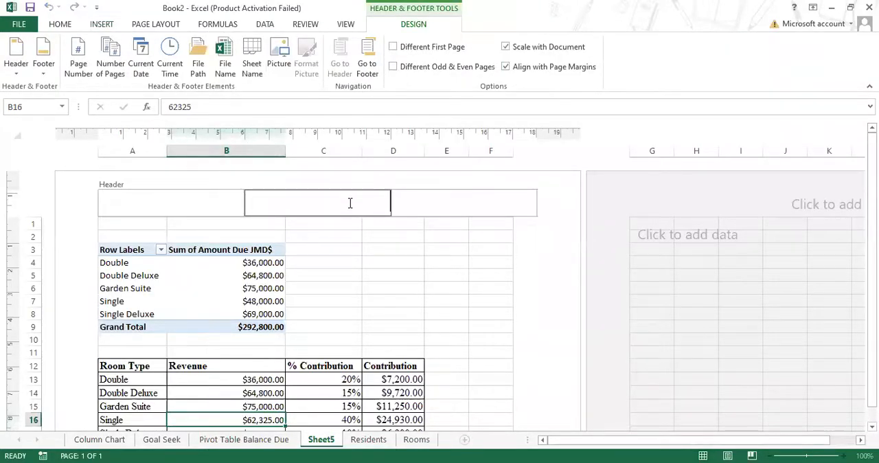
type("Angel Care Assited Living")
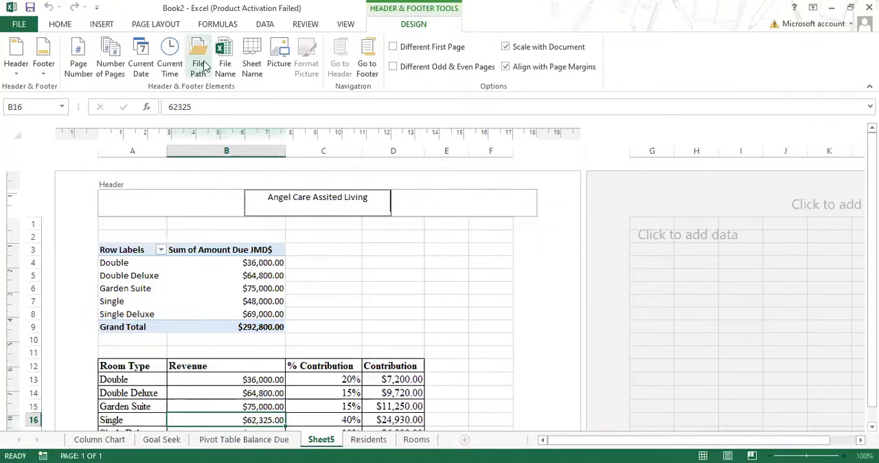
Step: Enter the author's full name in the centre section of the sheet's footer, and leave footer editing
left_click(369, 69)
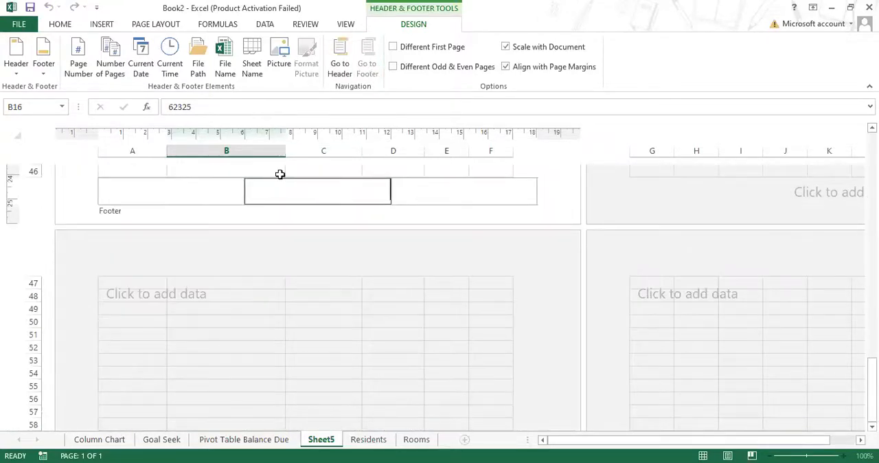
type("Raedian Pinnock-Woollery")
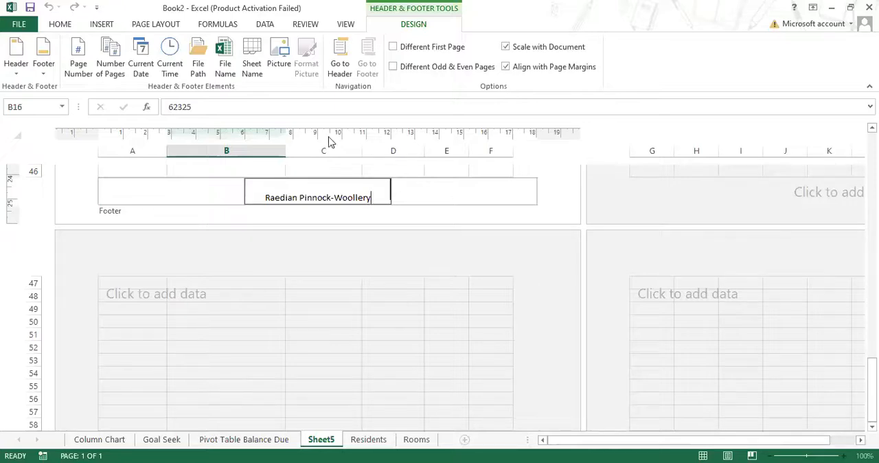
left_click(435, 198)
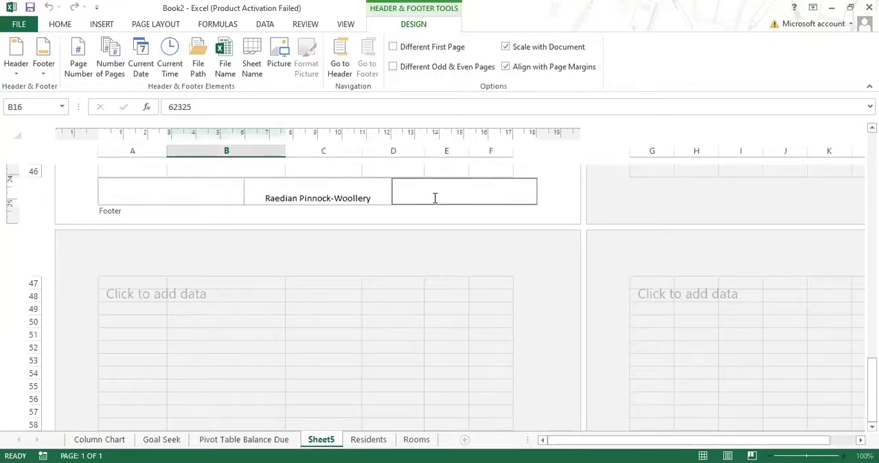
left_click(529, 172)
Step: Review the sheet's header and tables in Page Layout view, and return the worksheet to Normal view
scroll(533, 171, "up", 8)
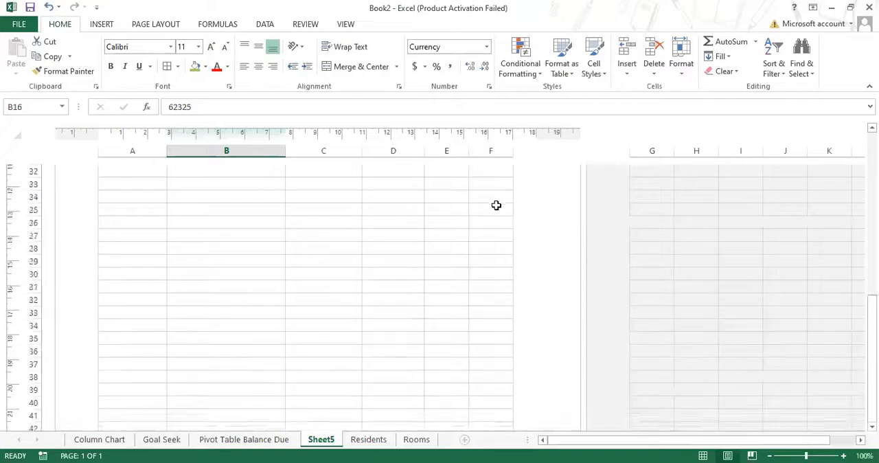
scroll(494, 209, "up", 7)
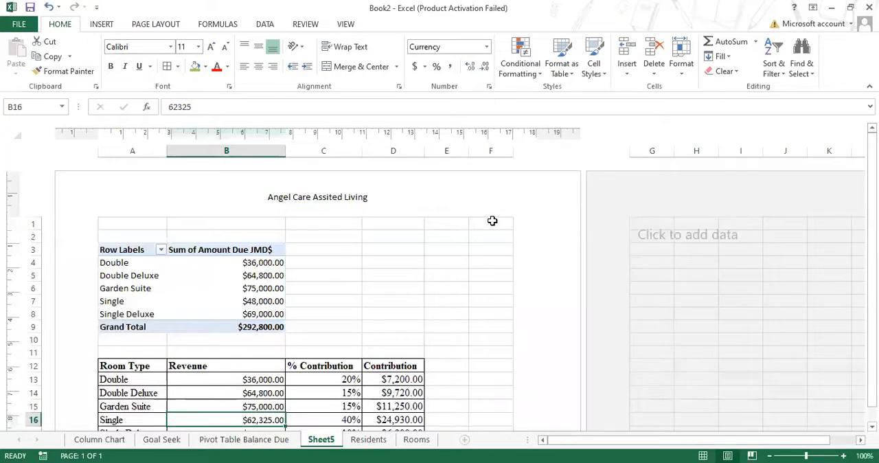
scroll(392, 322, "down", 4)
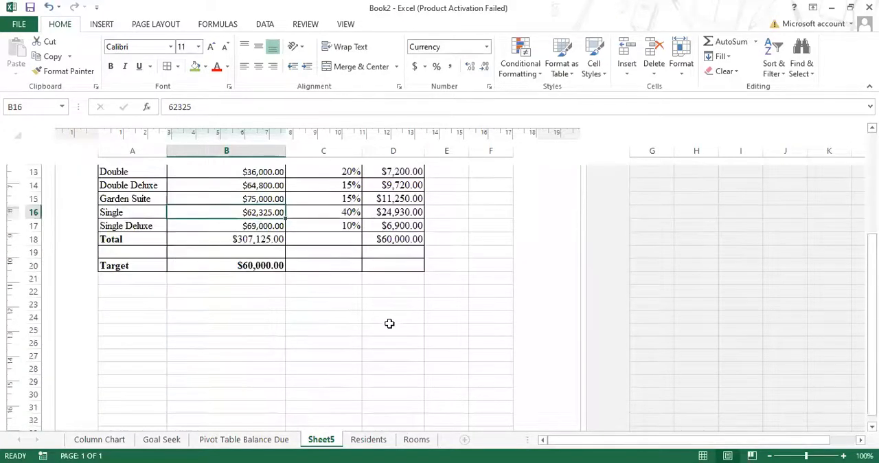
scroll(228, 168, "up", 3)
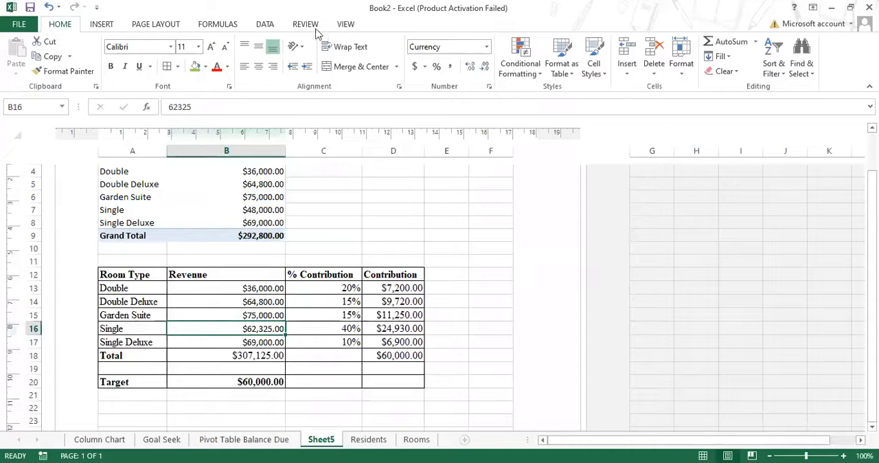
left_click(345, 25)
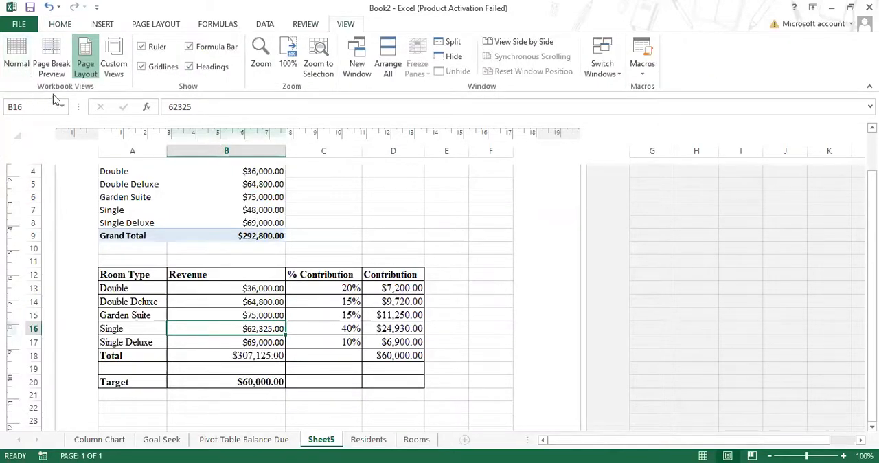
left_click(17, 56)
scroll(188, 259, "up", 1)
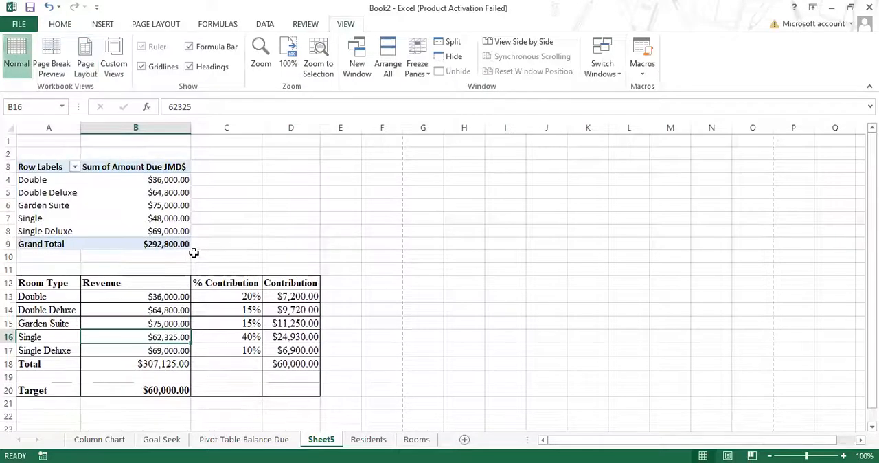
scroll(238, 384, "down", 2)
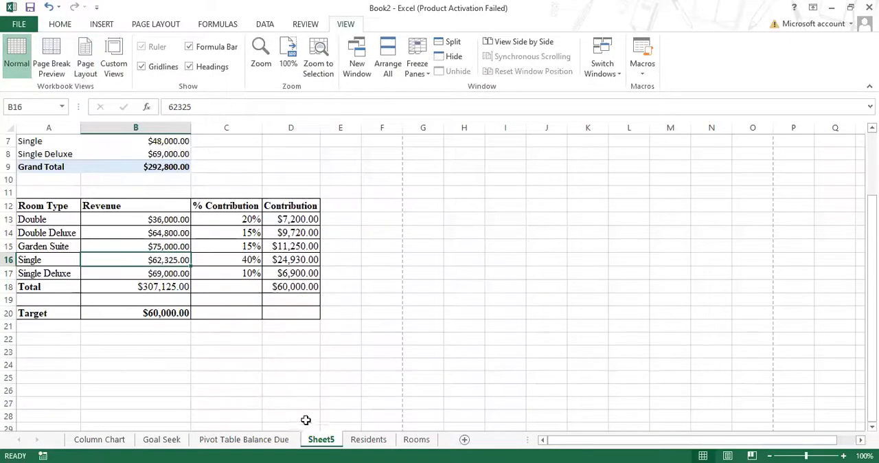
Step: Delete the empty Goal Seek worksheet from the workbook, accepting its permanent removal
left_click(155, 443)
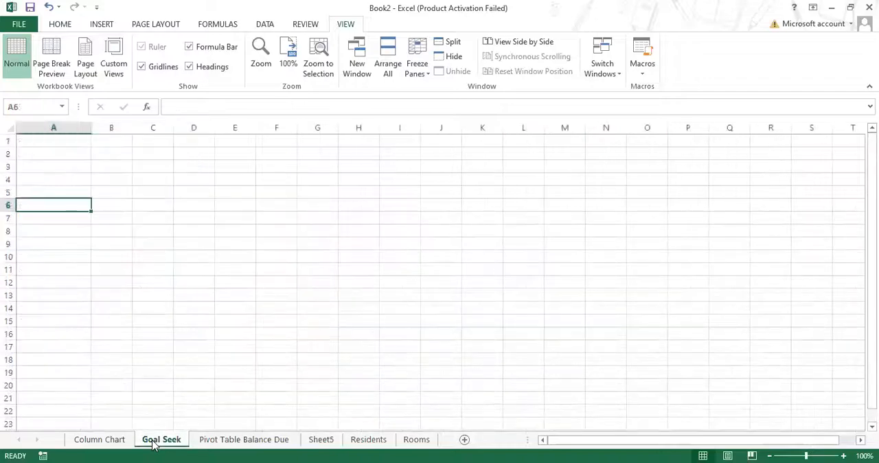
right_click(156, 443)
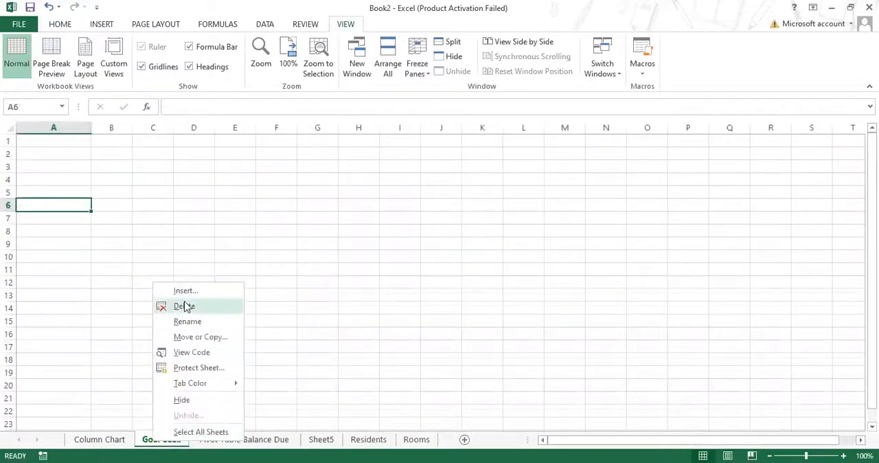
left_click(184, 306)
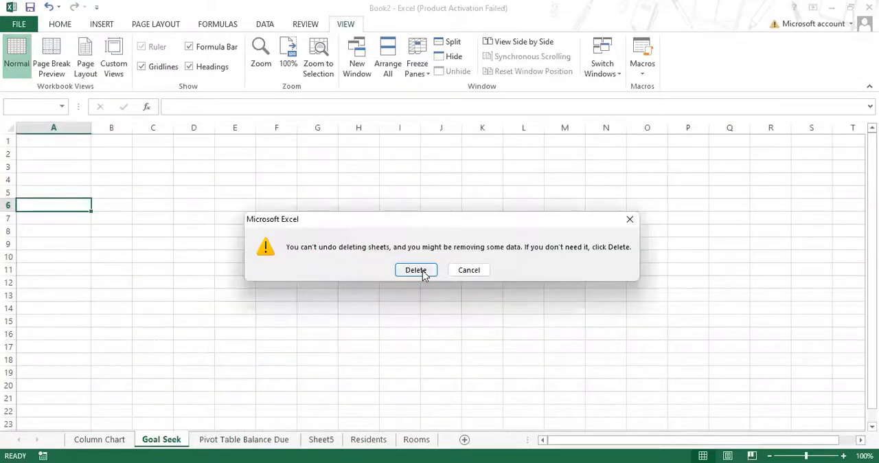
left_click(416, 270)
Step: Rename Sheet5, which holds the room type contribution table, as "Goal Seek"
left_click(272, 441)
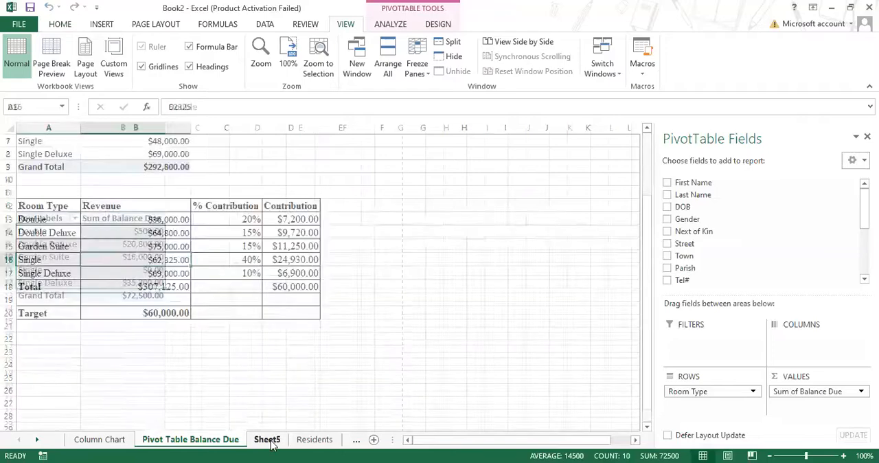
right_click(270, 441)
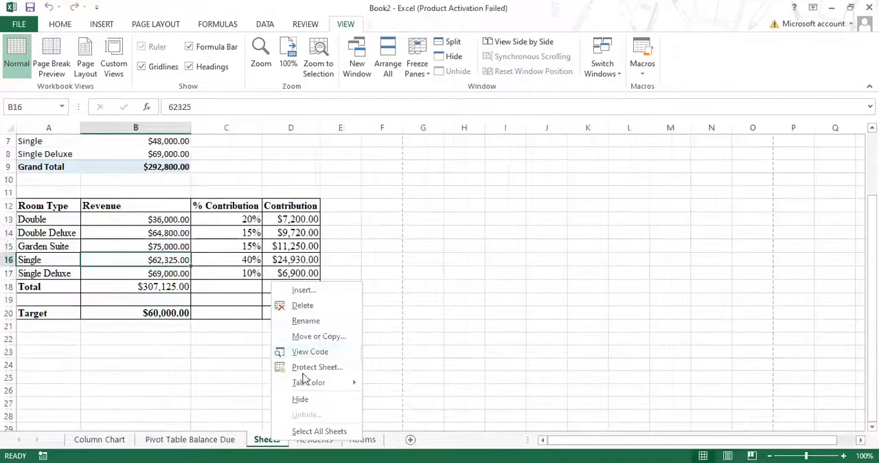
left_click(313, 323)
type("Goal S")
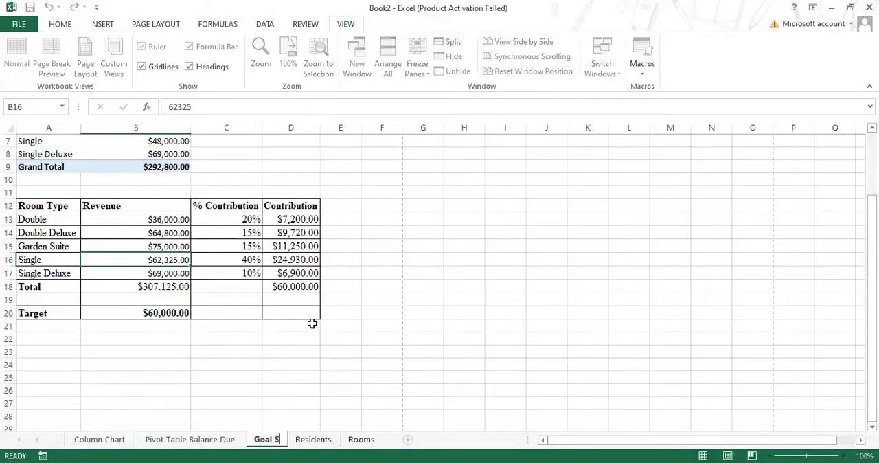
type("eek")
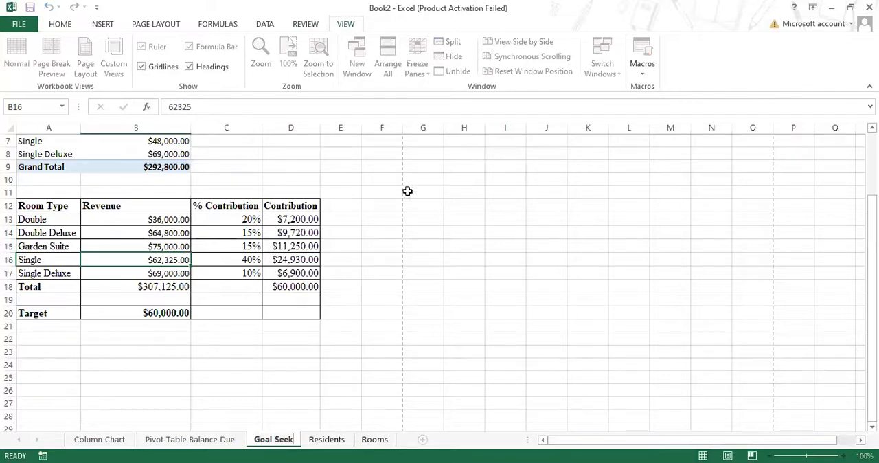
key("Return")
left_click(347, 177)
scroll(348, 184, "up", 2)
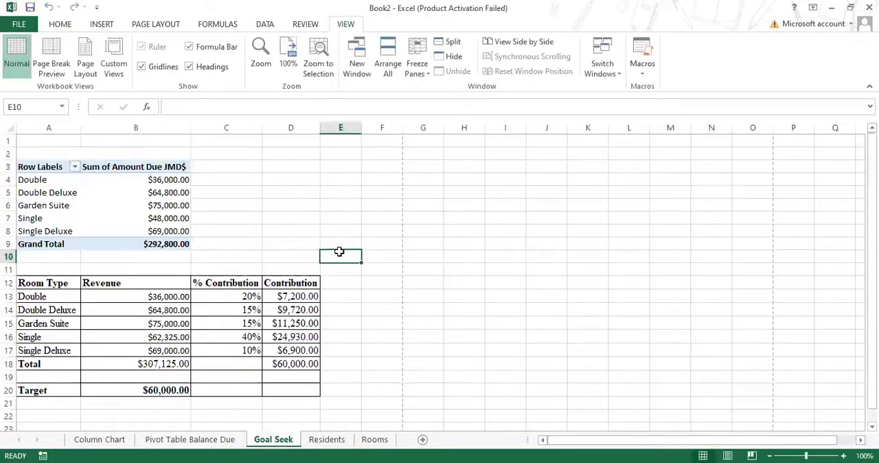
Step: Reorder the worksheets as Residents, Rooms, Pivot Table Balance Due, Column Chart, Goal Seek
left_click(103, 441)
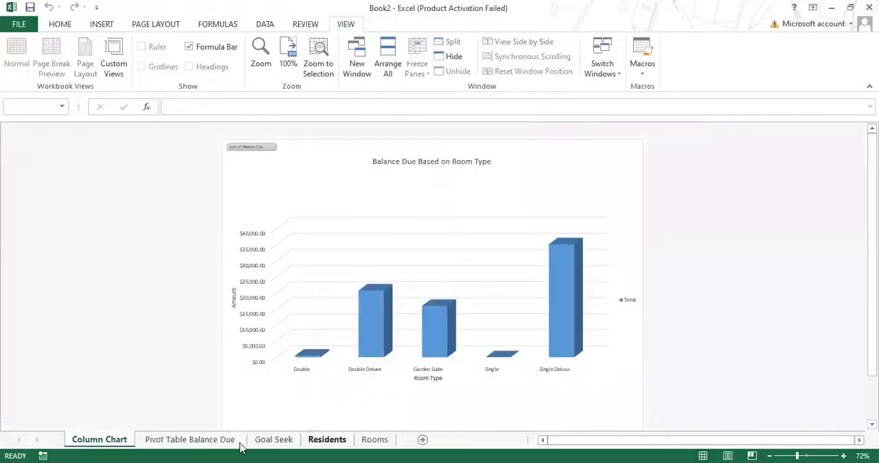
left_click_drag(241, 447, 66, 431)
left_click_drag(375, 440, 183, 445)
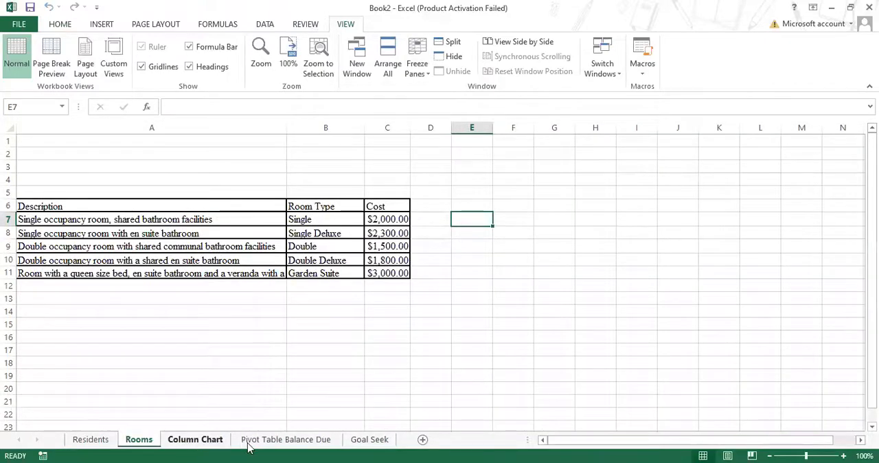
left_click_drag(311, 444, 182, 437)
left_click(300, 441)
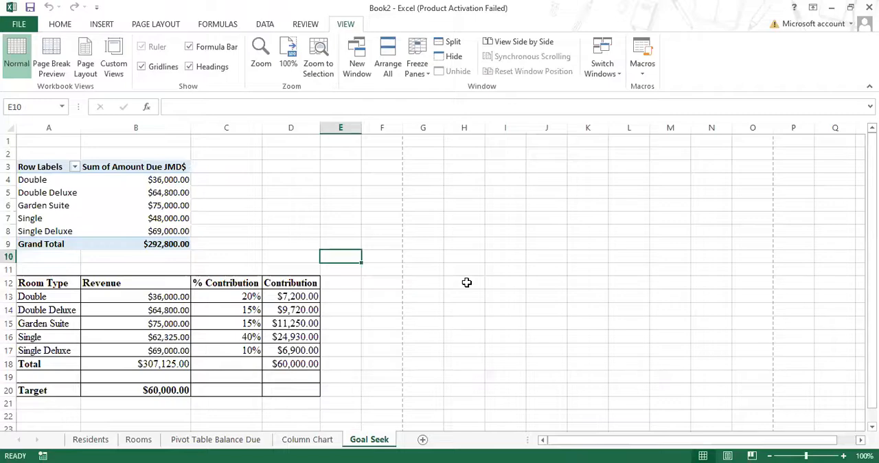
Step: On the Residents sheet, merge and center cells A1:Q1 above the table
left_click(104, 441)
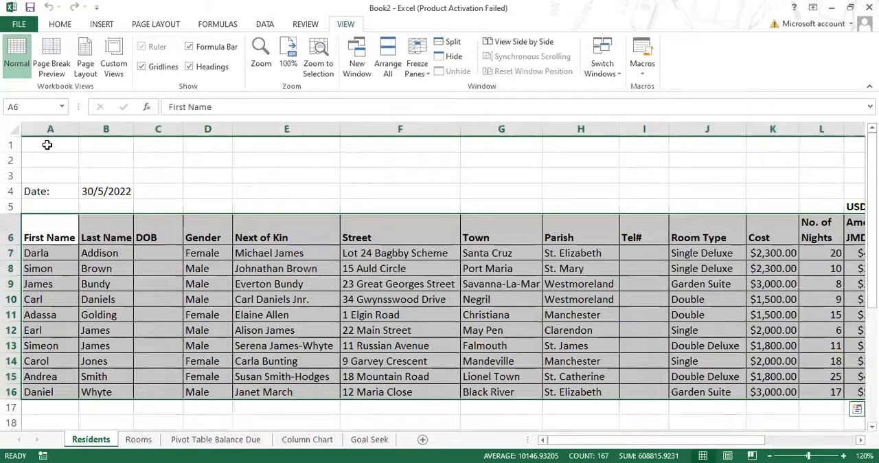
left_click_drag(48, 145, 858, 141)
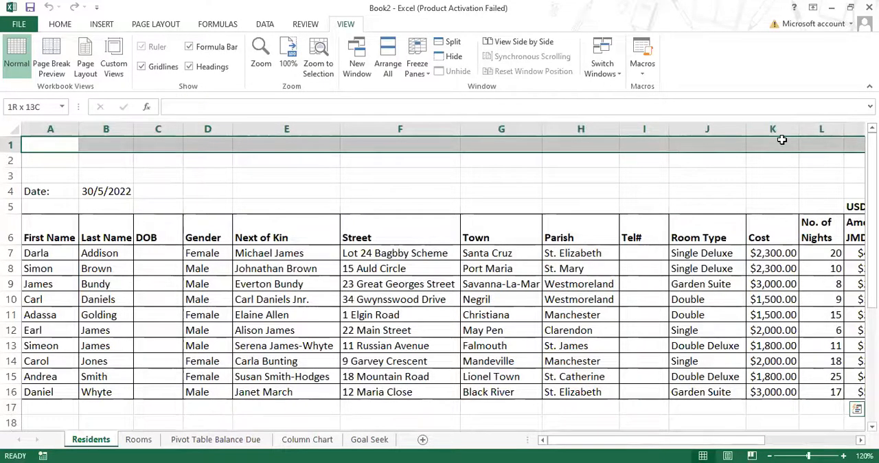
left_click_drag(637, 158, 702, 142)
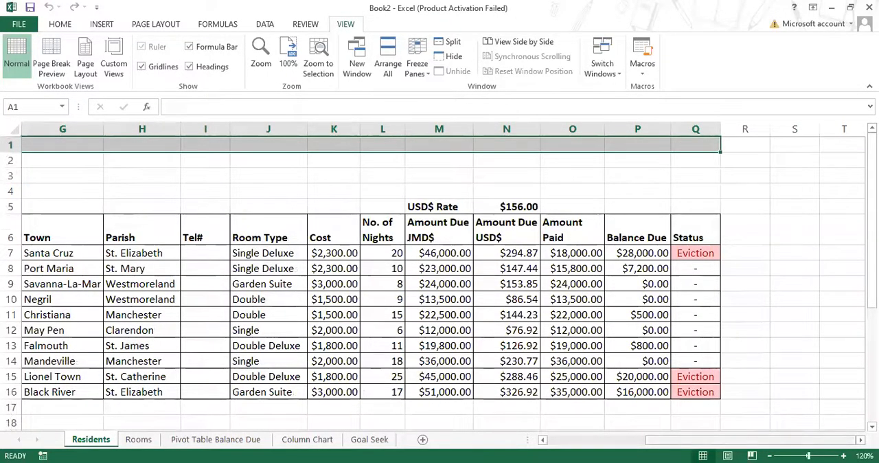
scroll(443, 283, "left", 4)
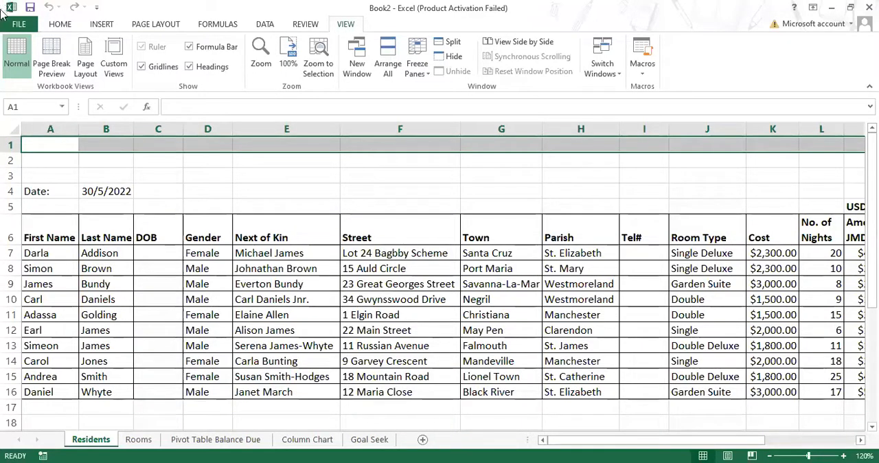
left_click(64, 27)
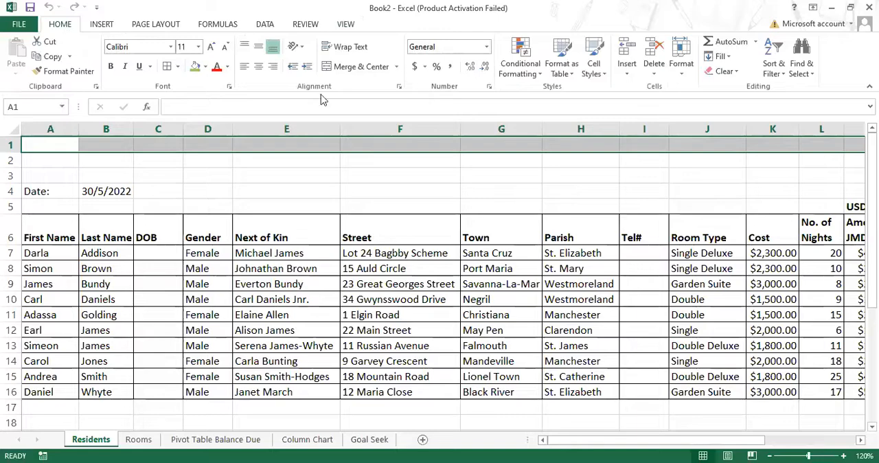
left_click(363, 71)
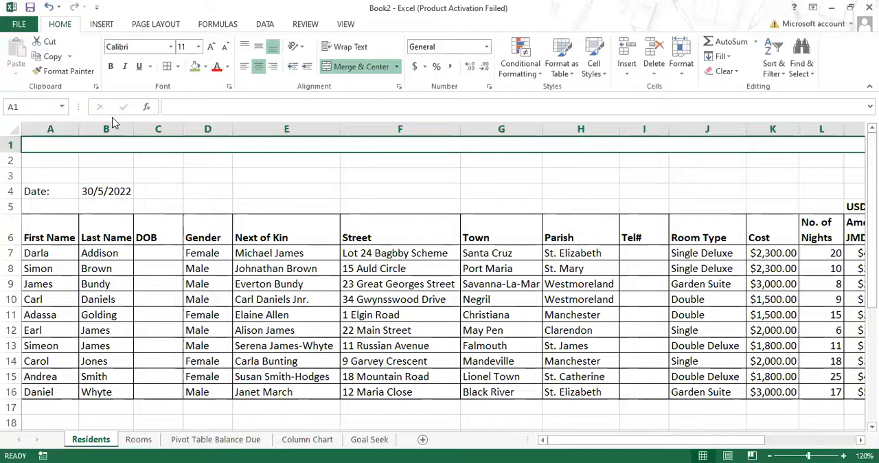
Step: Enter the title "Angel Care Assisted Living Facility" in the merged cell in row 1
type("Angel Care")
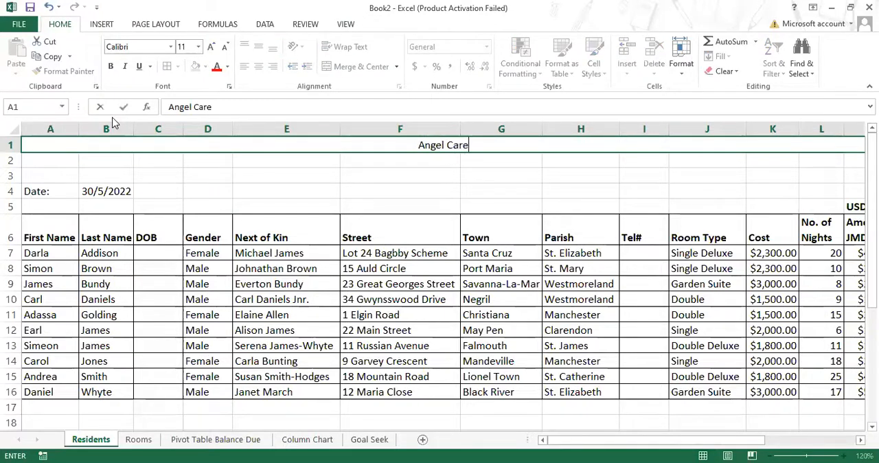
type(" Assi")
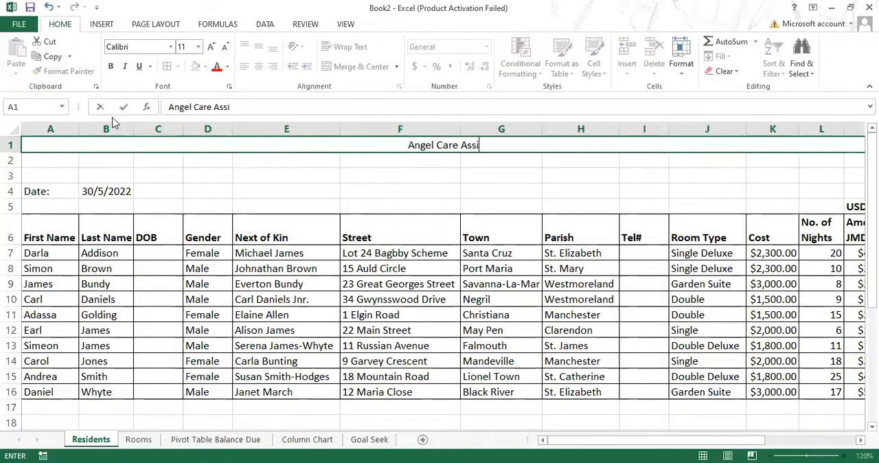
type("sted Livi")
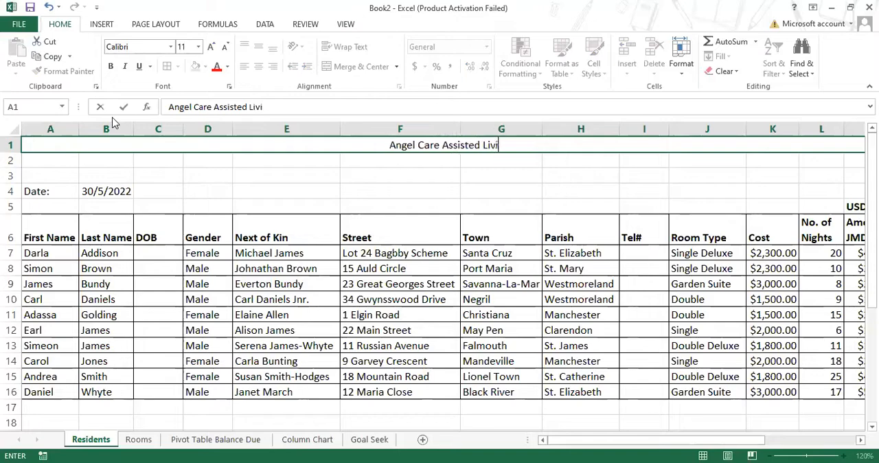
type("ng Facility")
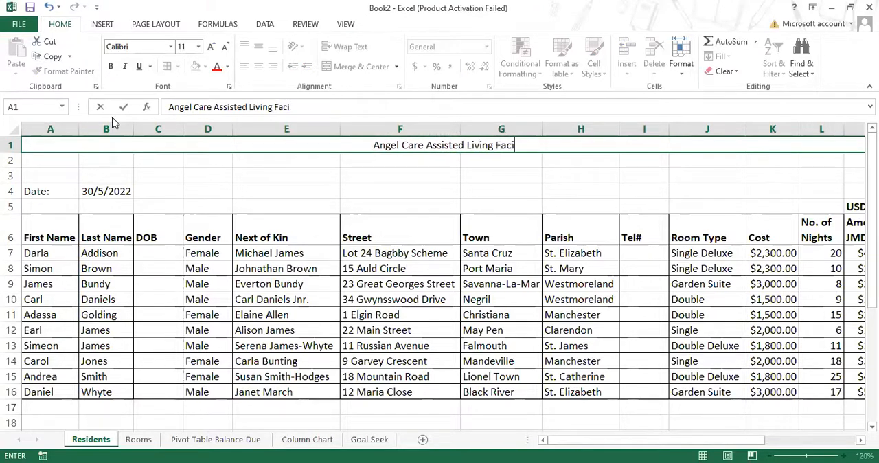
left_click(209, 173)
Step: Format the title in row 1 with font size 20 and the Blackadder ITC font
left_click(408, 149)
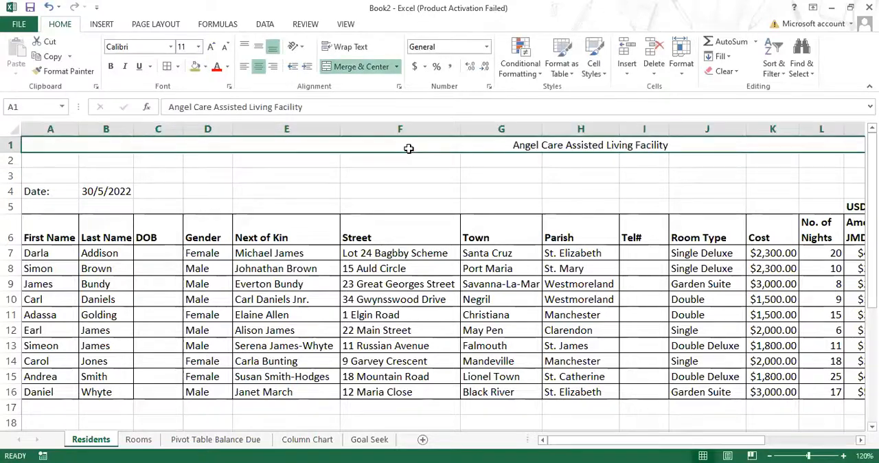
left_click(199, 47)
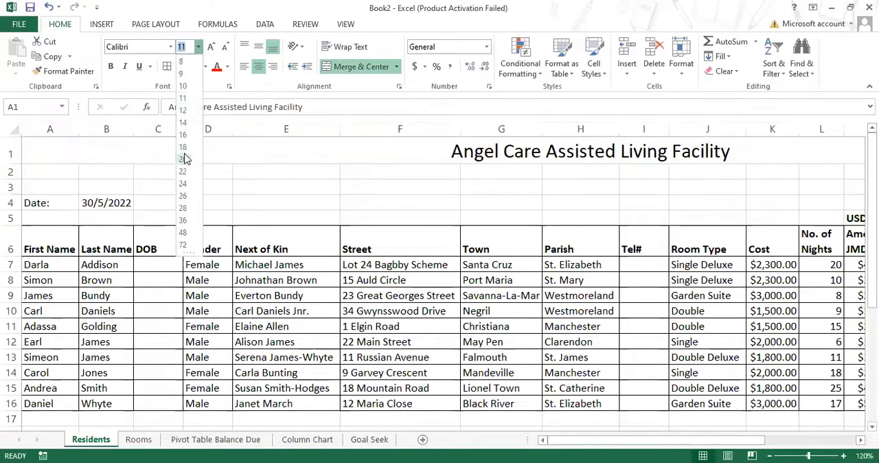
left_click(184, 158)
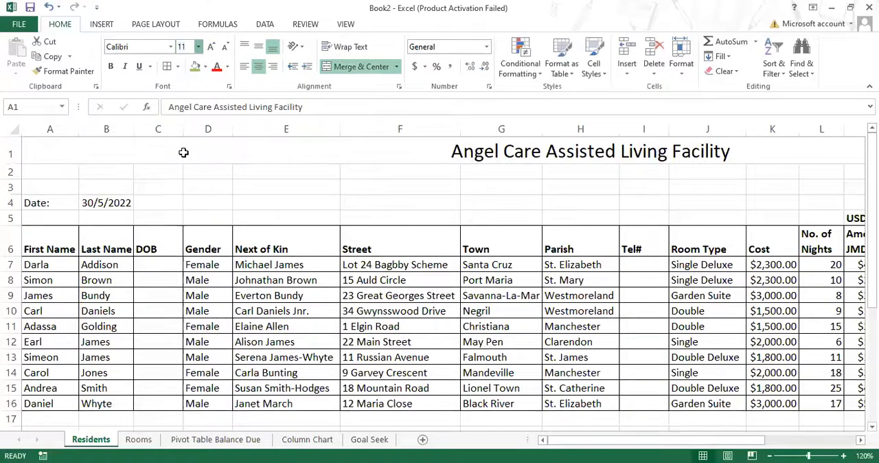
left_click(171, 47)
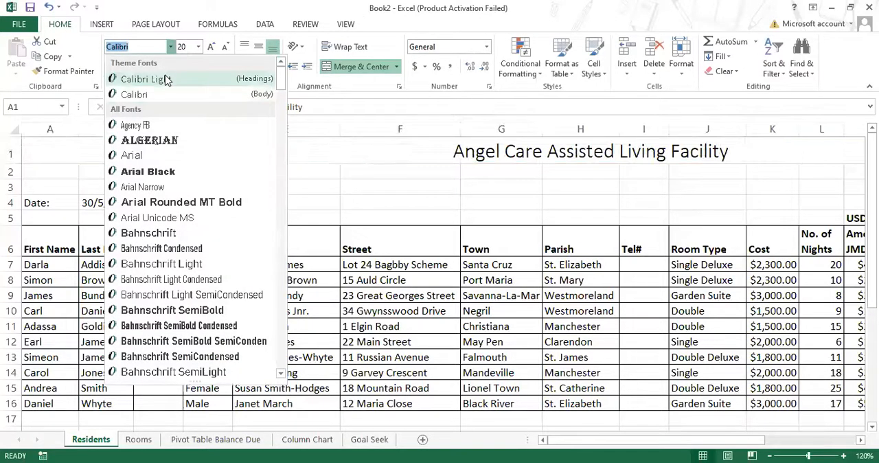
scroll(175, 178, "down", 7)
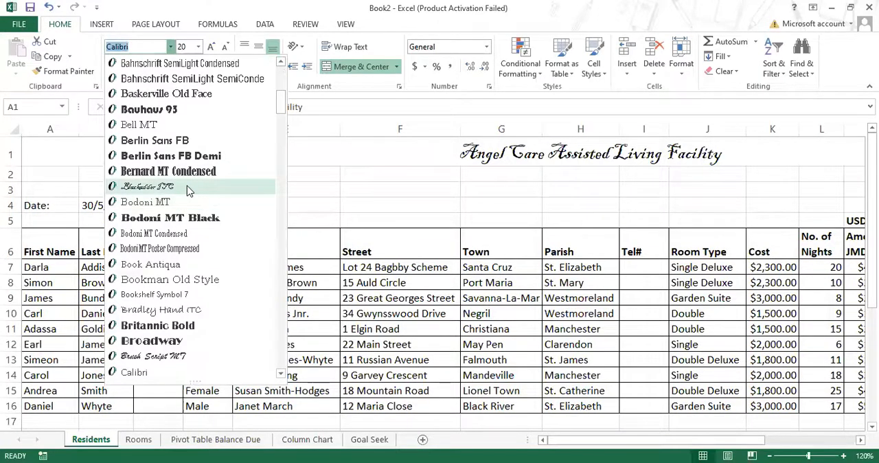
left_click(187, 185)
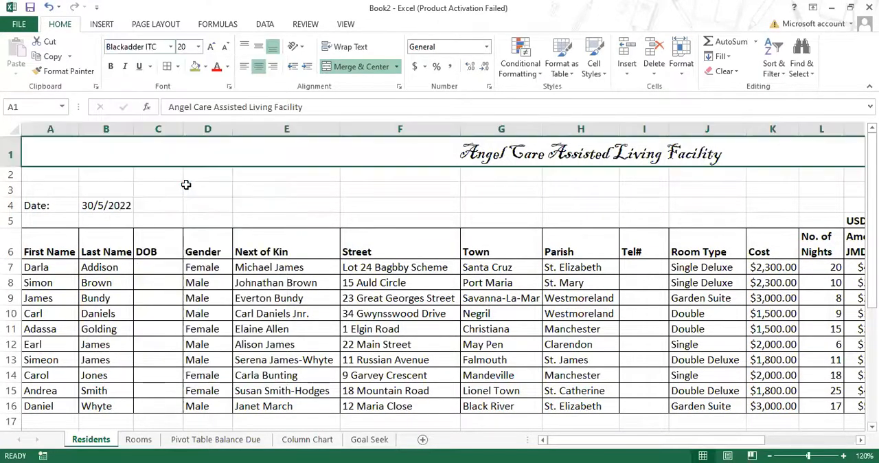
Step: Give the row 1 title a yellow font color, a black fill and bold style
left_click(227, 66)
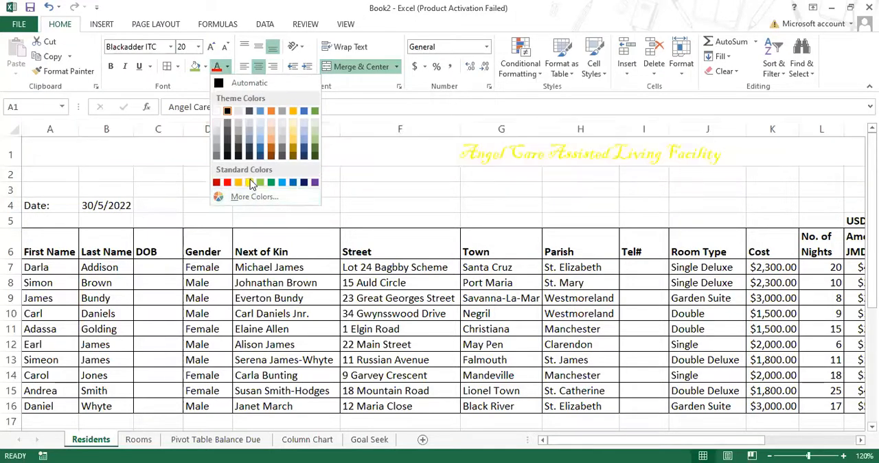
left_click(248, 182)
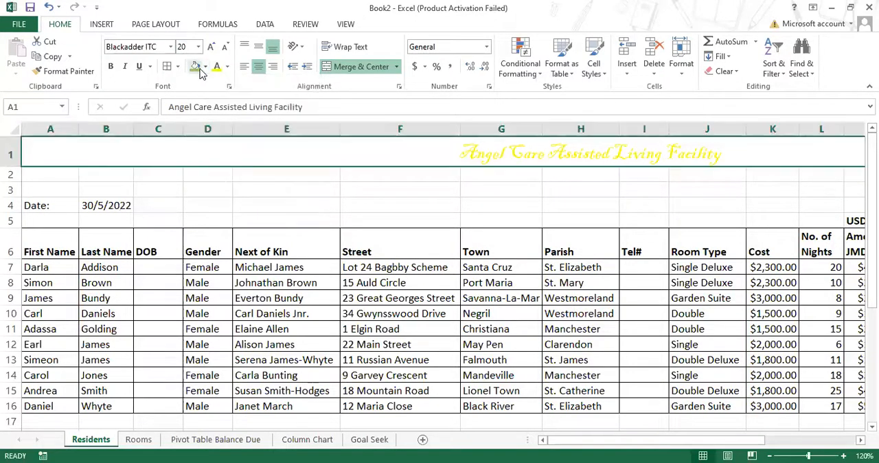
left_click(204, 66)
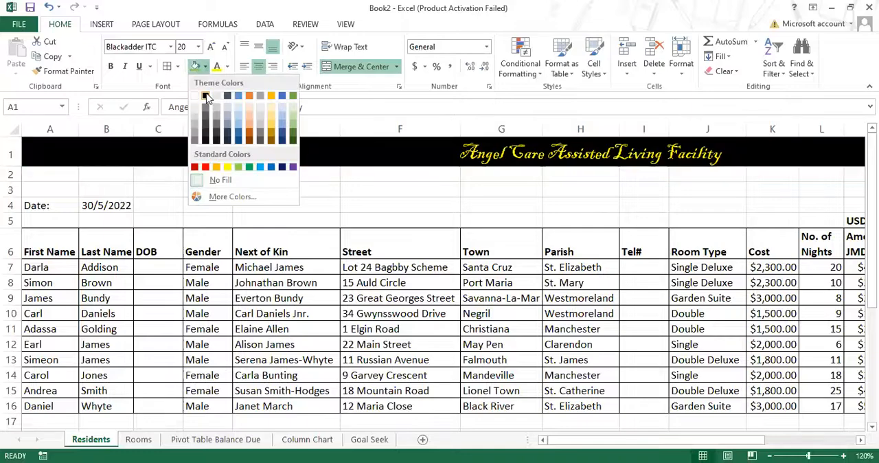
left_click(207, 97)
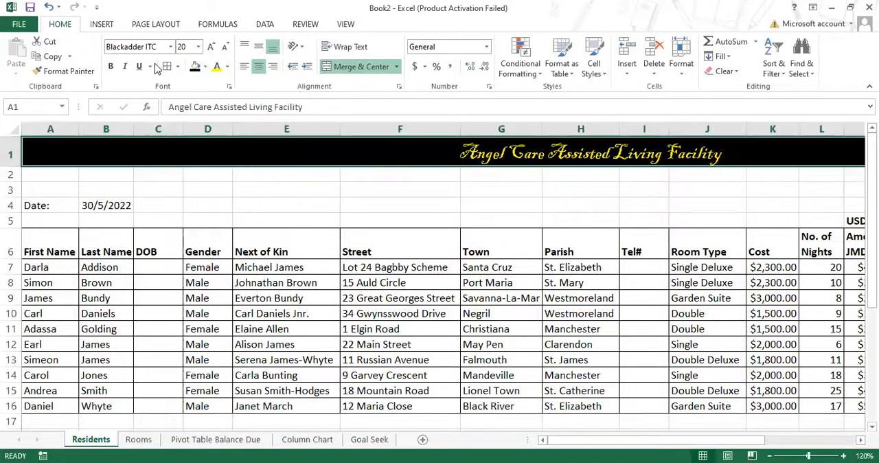
left_click(109, 66)
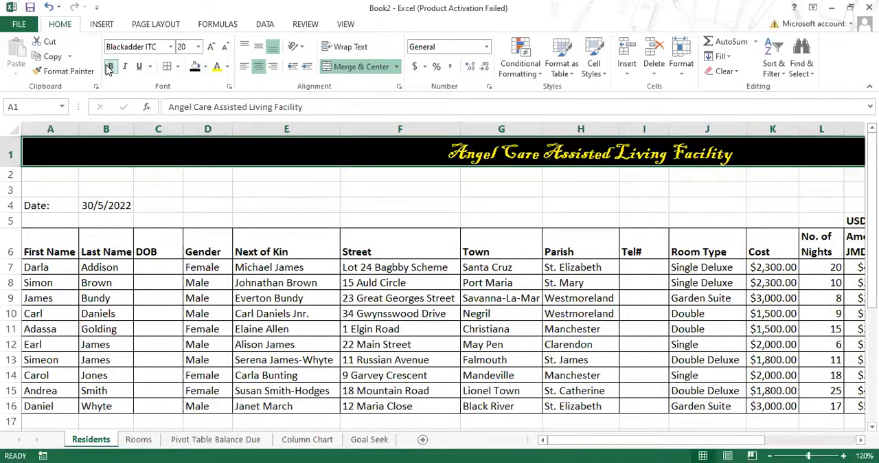
left_click(630, 192)
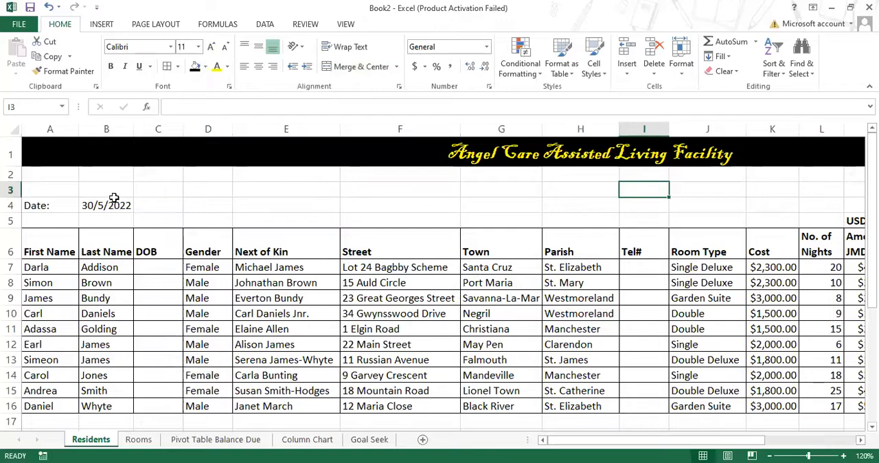
Step: Merge and center cells A3:Q3 on the Residents sheet
mouse_move(33, 189)
left_mouse_down()
mouse_move(204, 206)
mouse_move(839, 191)
mouse_move(770, 192)
left_mouse_up()
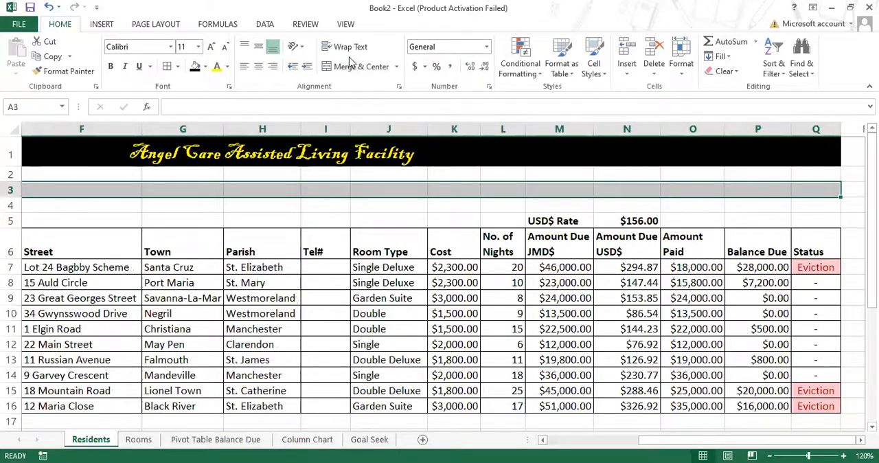
left_click(370, 68)
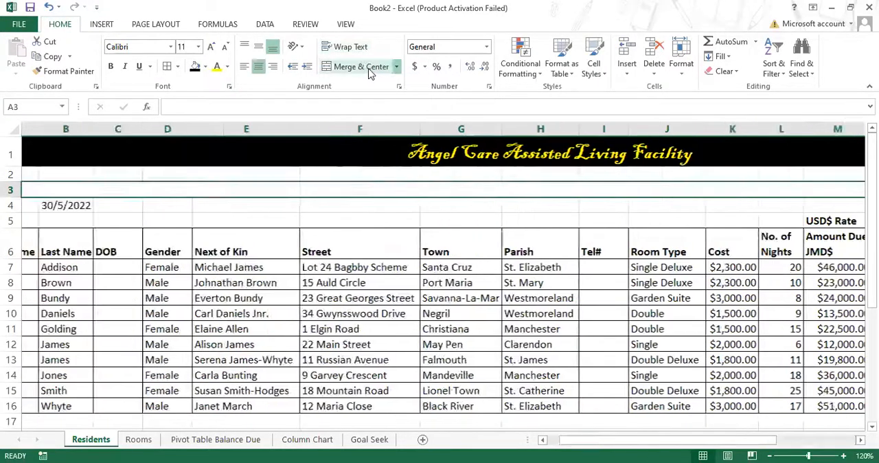
Step: Enter the subtitle "Residents" in the merged cell in row 3 of the Residents sheet
type("Res")
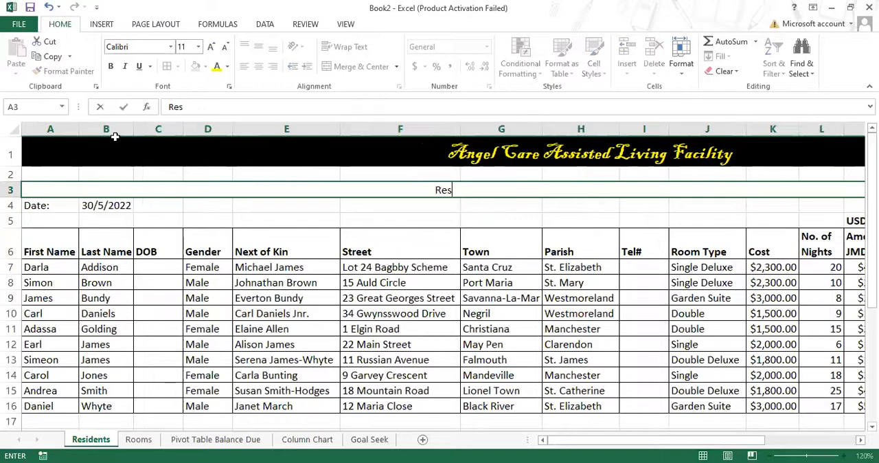
type("idents")
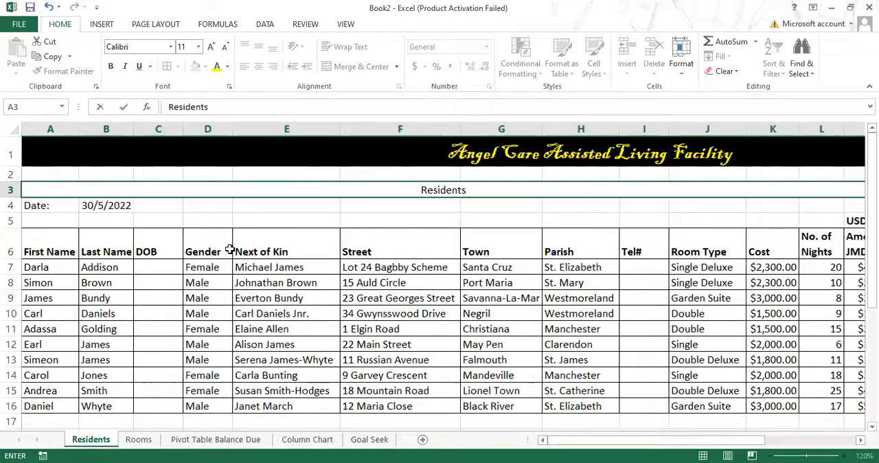
left_click(356, 285)
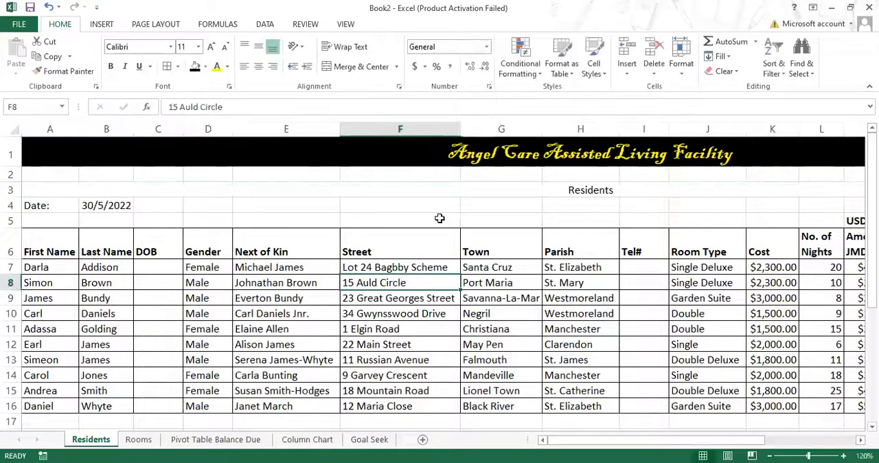
Step: Make the row 3 subtitle bold with a yellow font color and a black fill
left_click(511, 185)
left_click(110, 66)
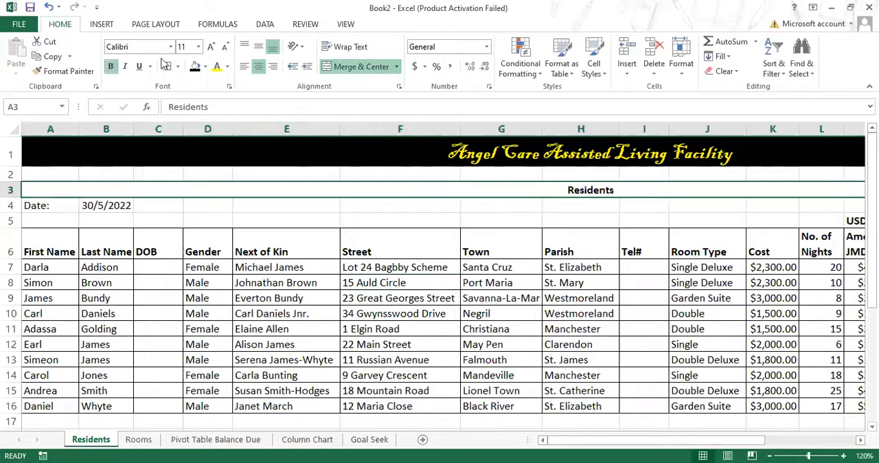
left_click(216, 67)
left_click(195, 66)
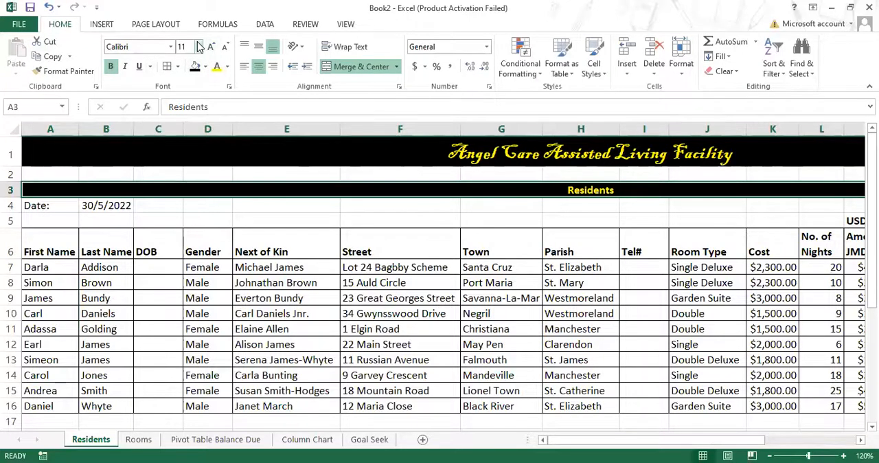
Step: Format the row 3 subtitle with font size 16, the Times New Roman font and italic style
left_click(198, 47)
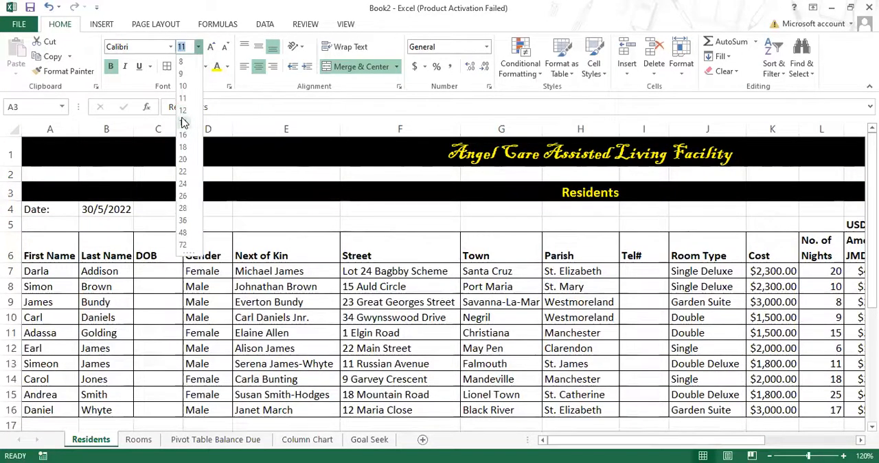
left_click(183, 134)
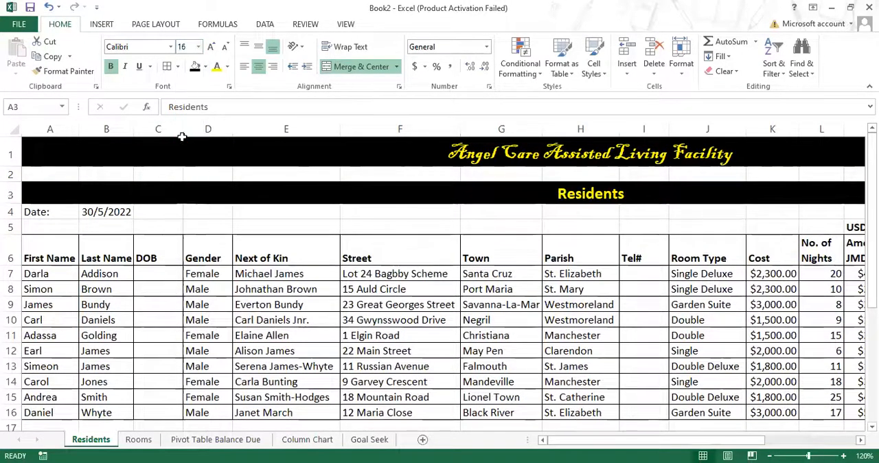
left_click(170, 46)
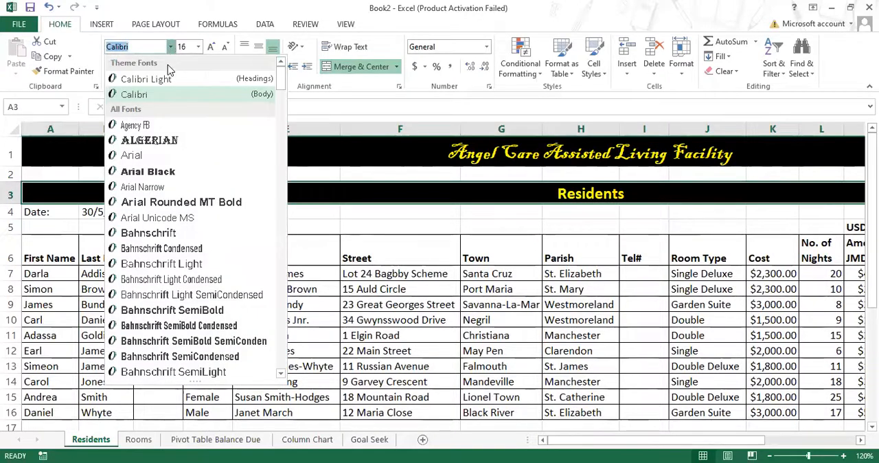
type("Times New Roma")
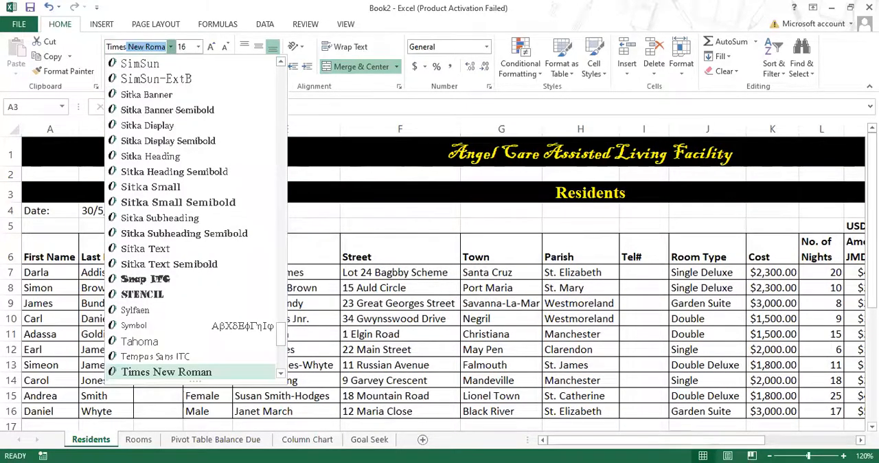
key("Return")
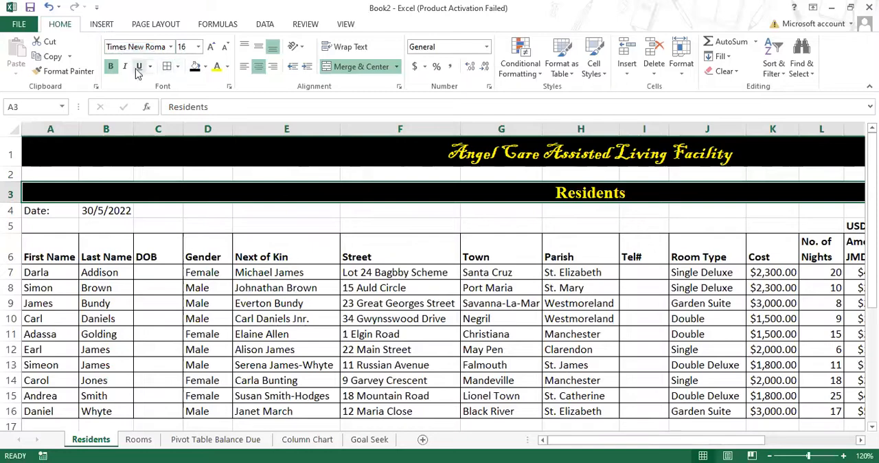
left_click(124, 67)
left_click(534, 285)
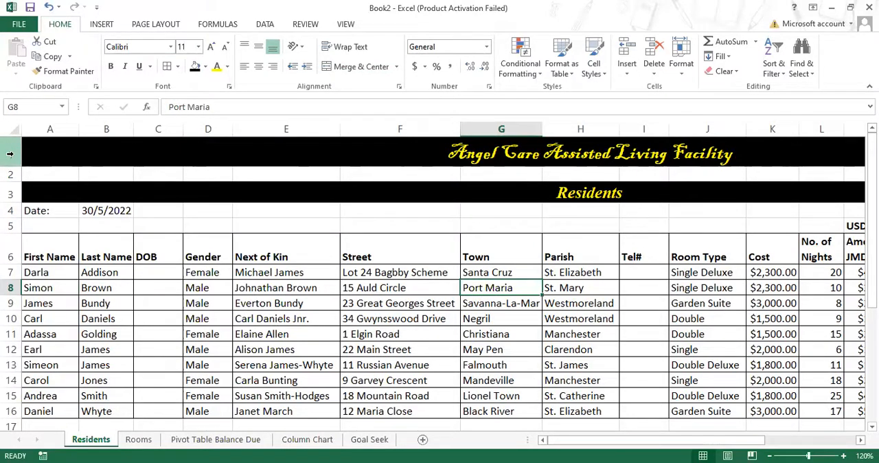
Step: Copy the headings in A1:Q3 of the Residents sheet and paste them at cell A1 of the Rooms sheet
left_click_drag(10, 154, 7, 186)
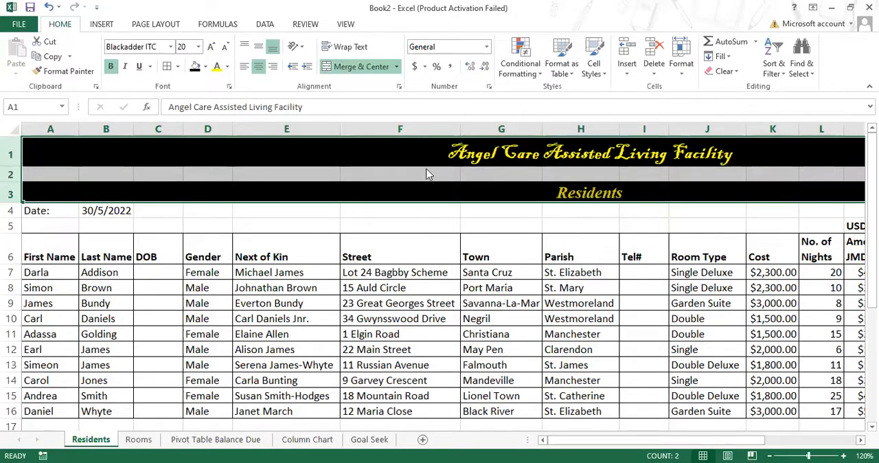
left_click(65, 146)
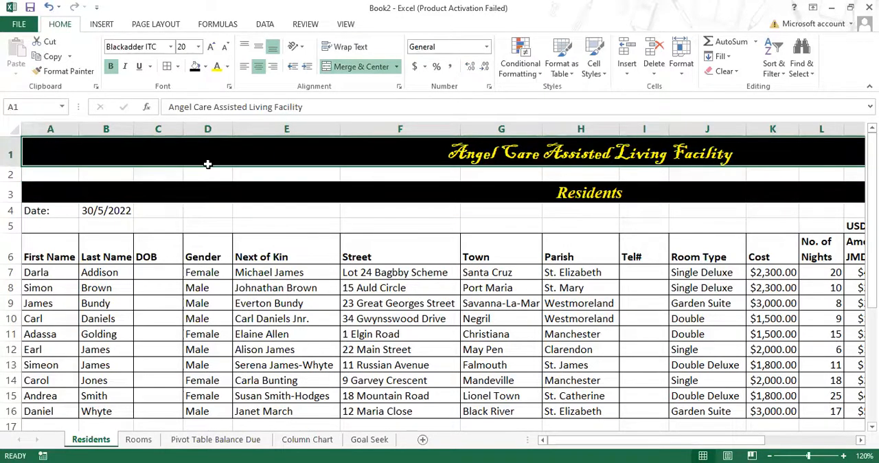
left_click_drag(208, 164, 858, 180)
left_click_drag(523, 111, 645, 189)
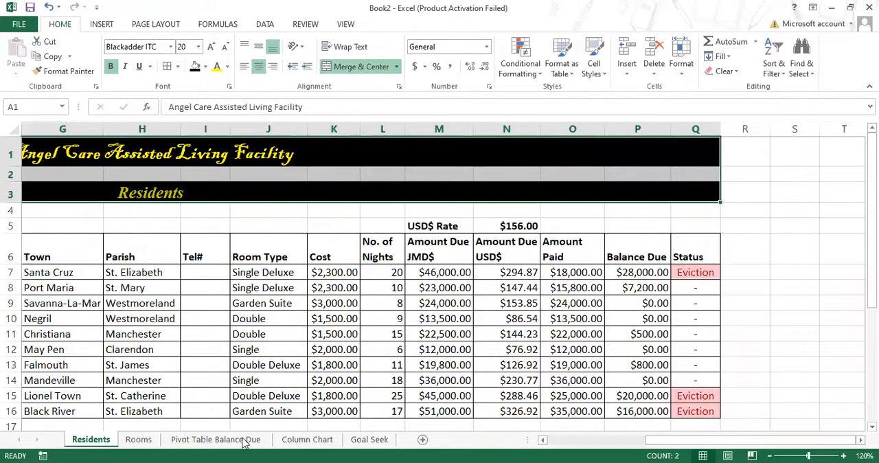
key("ctrl+c")
left_click(138, 439)
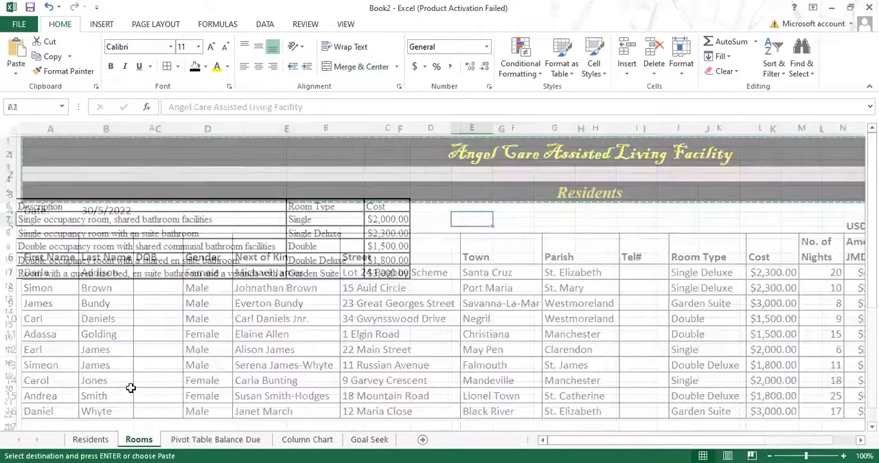
left_click(32, 141)
right_click(33, 143)
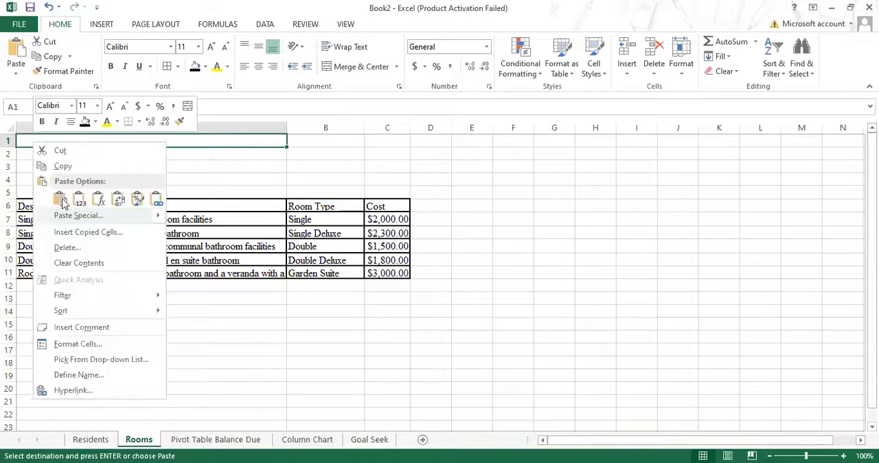
left_click(61, 198)
left_click(764, 227)
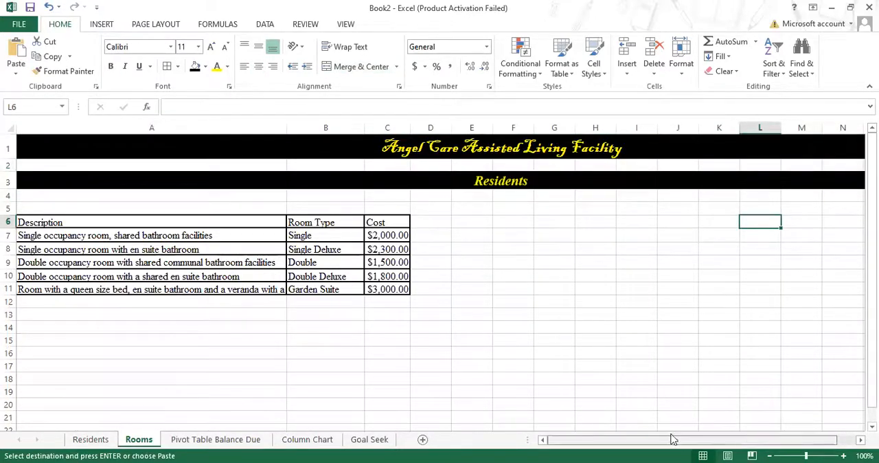
Step: Unmerge the row 1 title on the Rooms sheet and remove its fill color
left_click(513, 150)
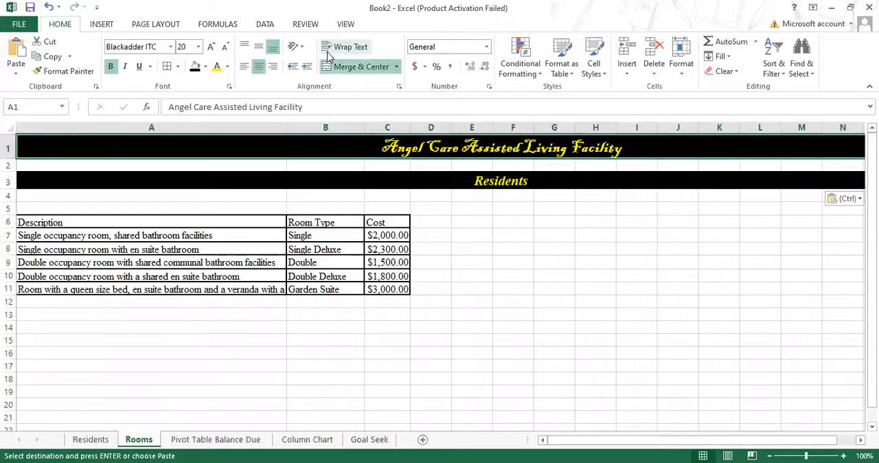
left_click(370, 66)
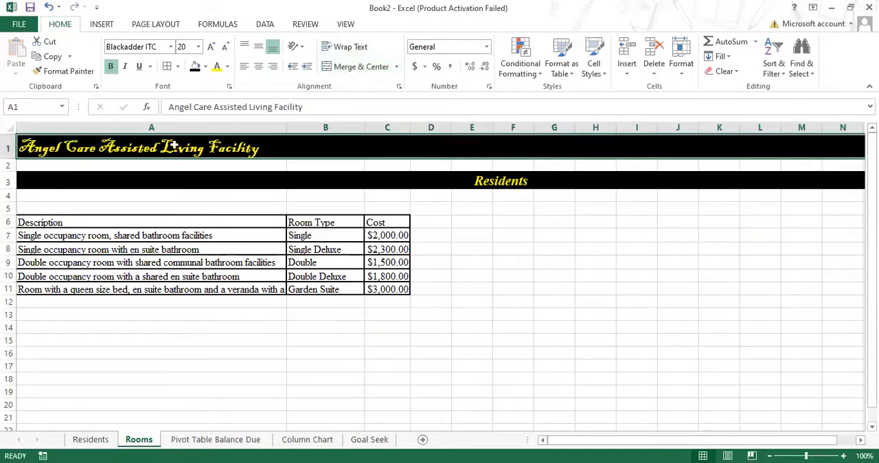
left_click(128, 150)
left_click_drag(253, 154, 782, 174)
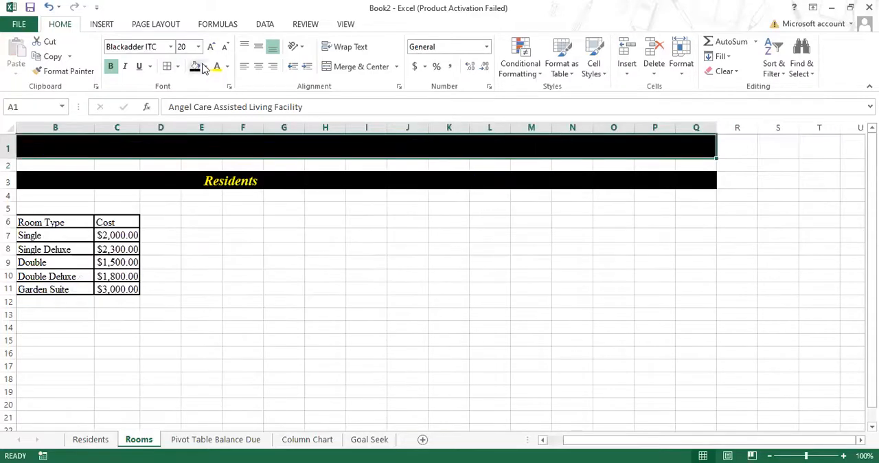
left_click(207, 68)
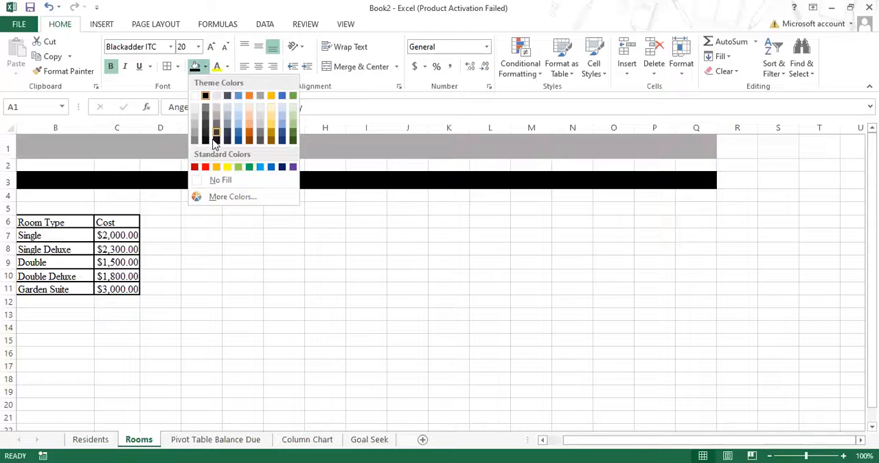
left_click(221, 179)
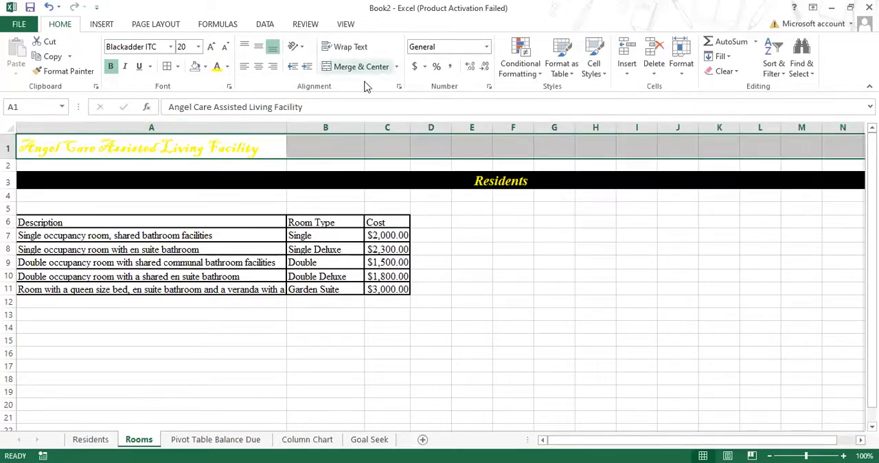
Step: Merge and center cells A1:C1 on the Rooms sheet and give them a black fill
left_click(254, 147)
left_click_drag(210, 142, 383, 159)
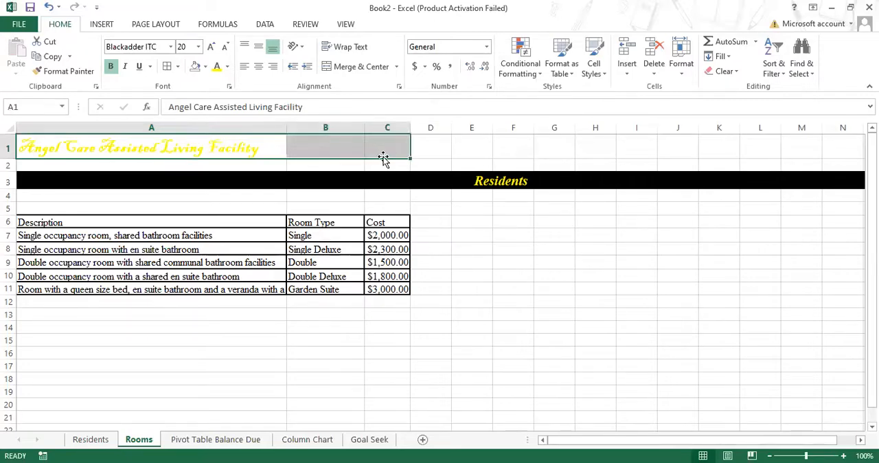
left_click(377, 68)
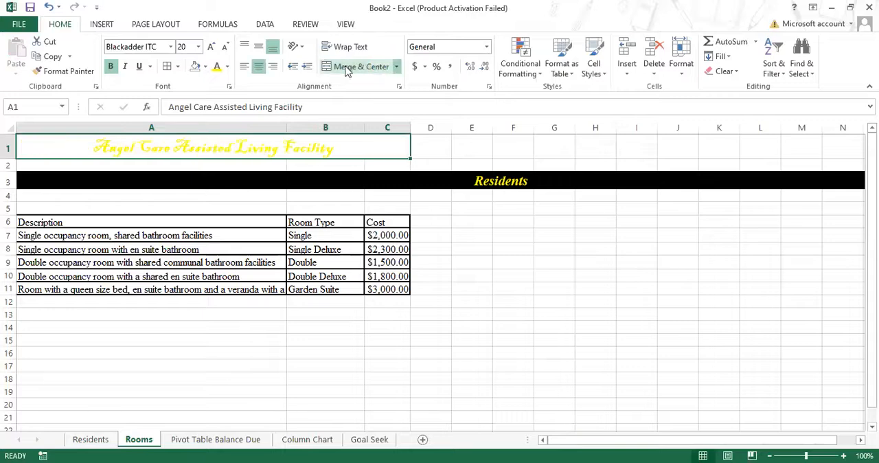
left_click(205, 67)
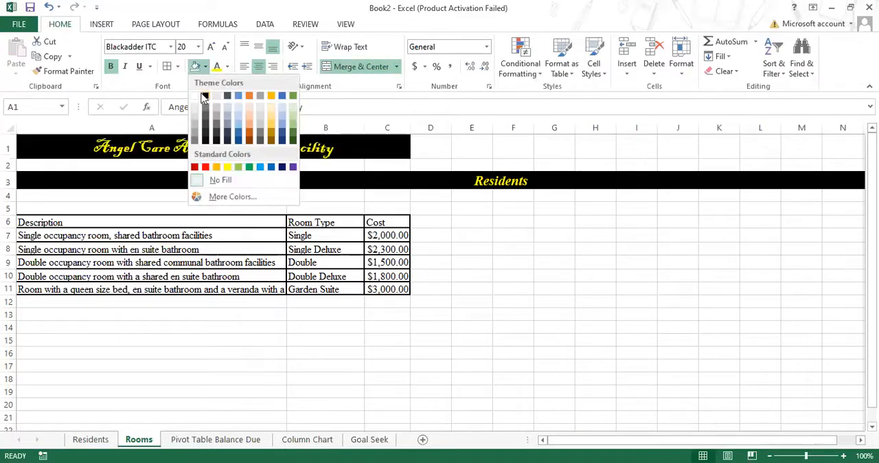
left_click(204, 97)
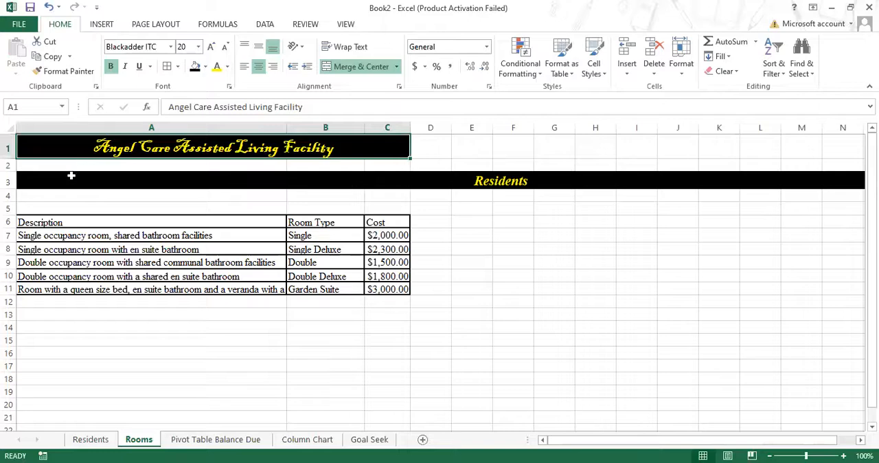
Step: Remove the fill from the row 3 subtitle on the Rooms sheet and unmerge its cells
left_click(68, 177)
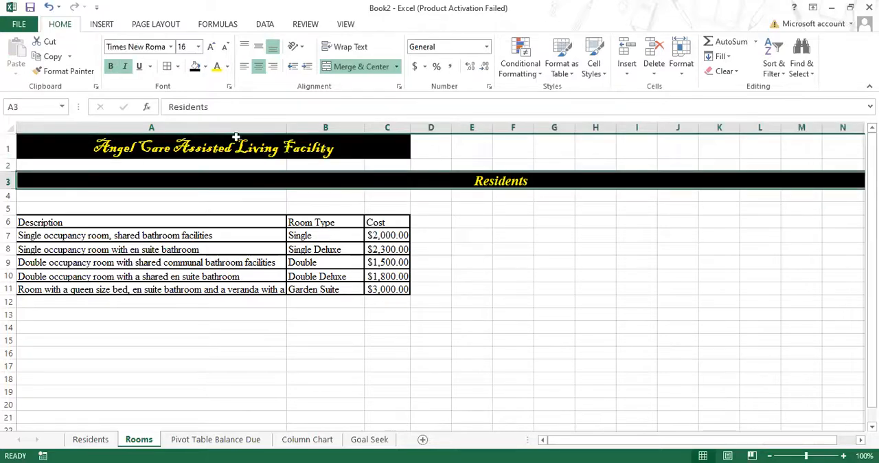
left_click(205, 67)
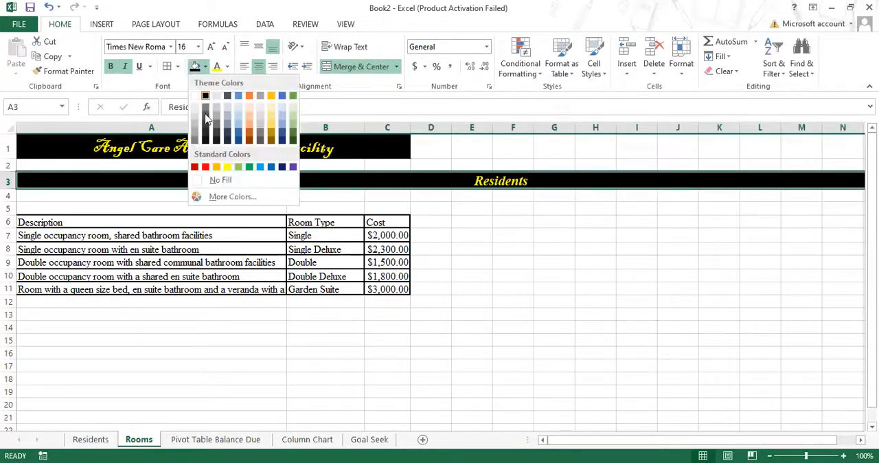
left_click(221, 181)
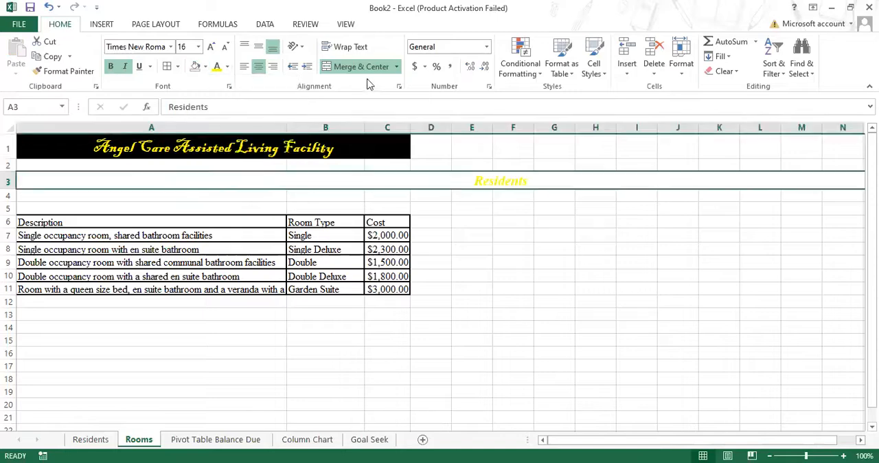
left_click(371, 67)
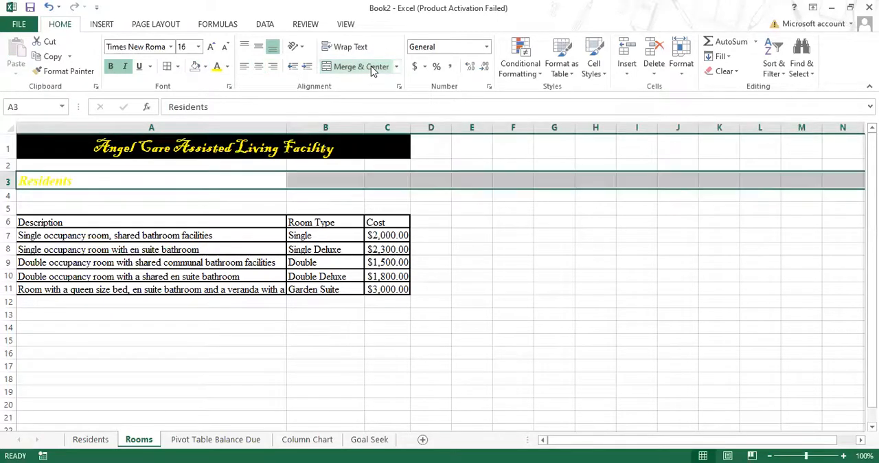
left_click(189, 218)
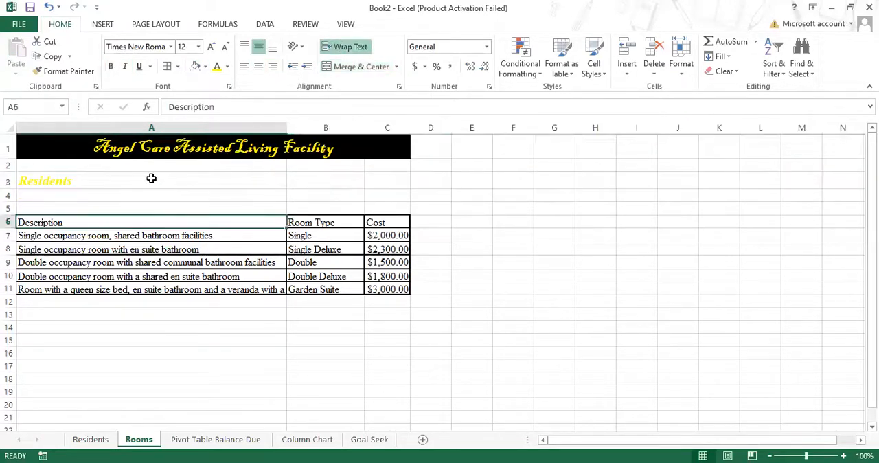
Step: Merge and center cells A3:C3 on the Rooms sheet and give them a black fill
left_click_drag(154, 178, 376, 180)
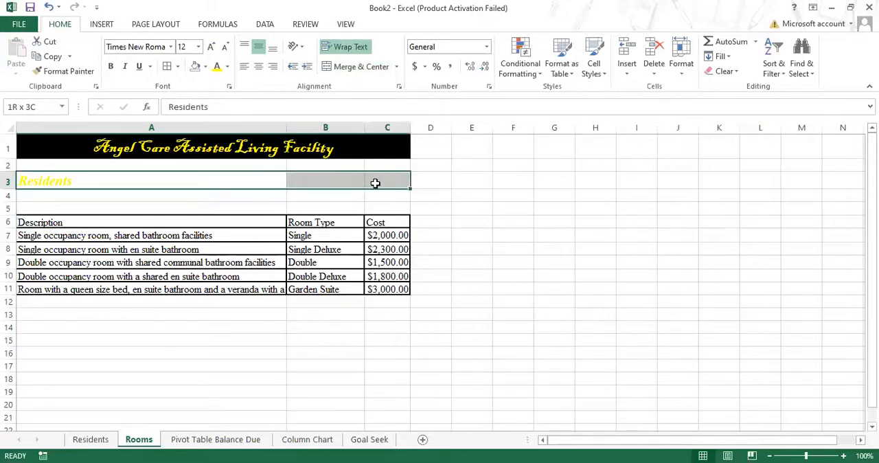
left_click(361, 67)
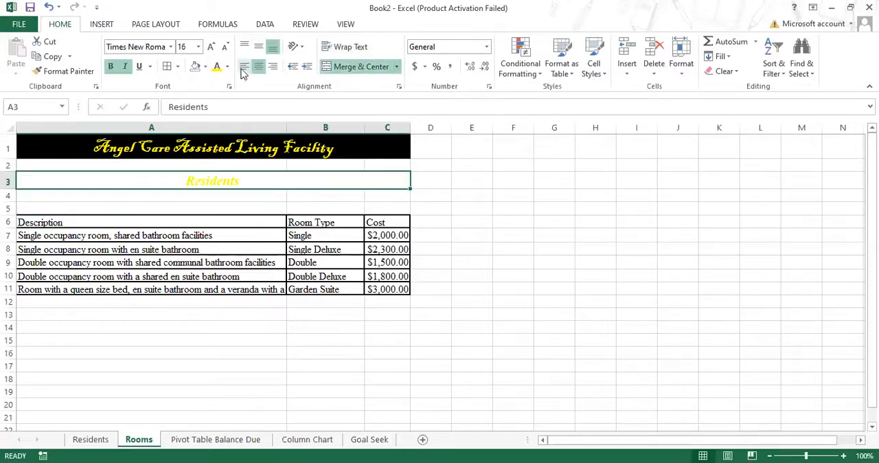
left_click(205, 66)
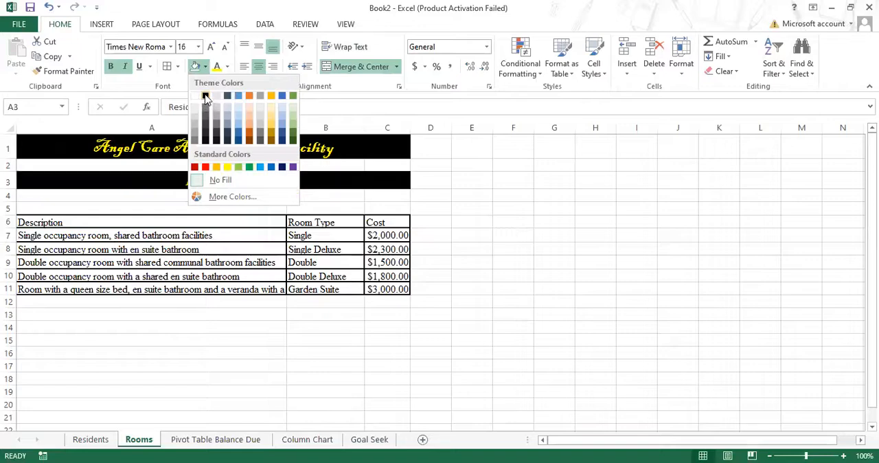
left_click(206, 96)
left_click(730, 265)
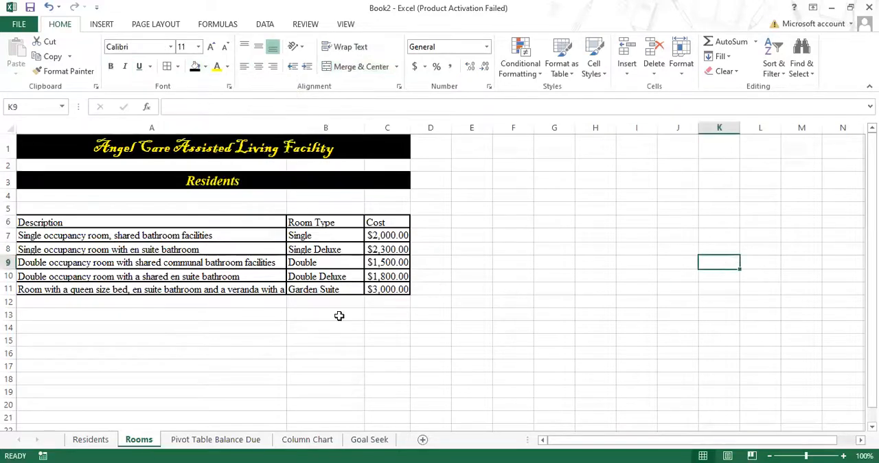
Step: Insert two blank rows above the pivot table at the top of the Goal Seek sheet
left_click(215, 440)
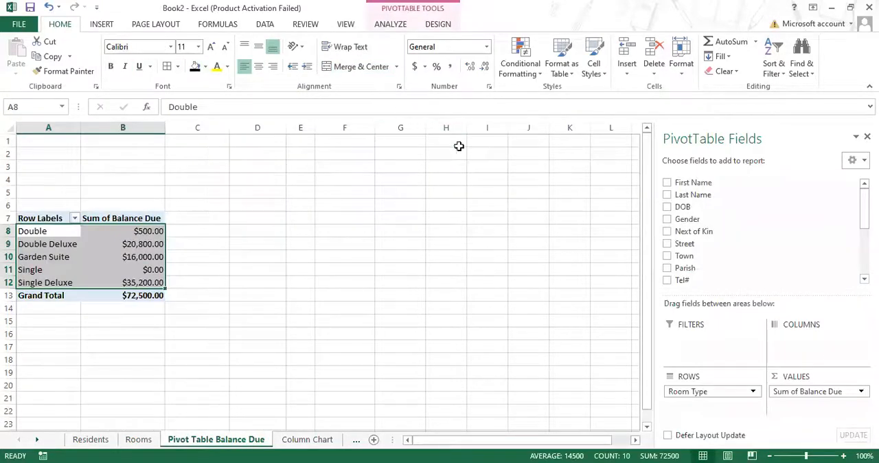
left_click(328, 439)
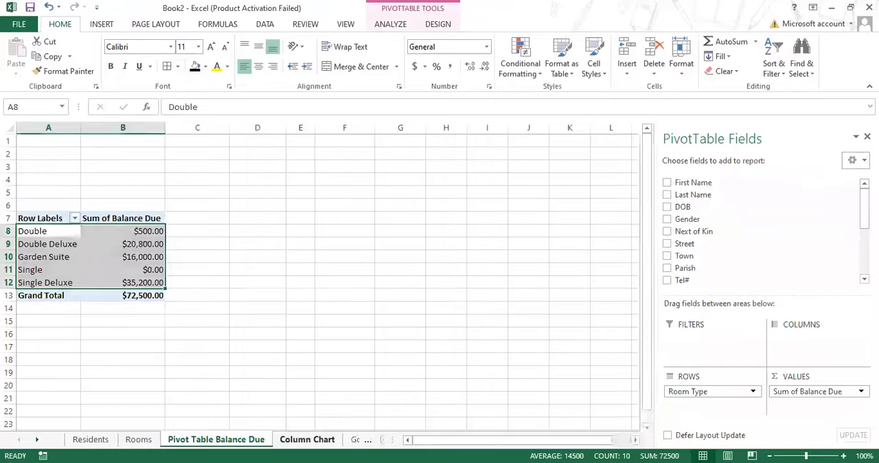
left_click(362, 440)
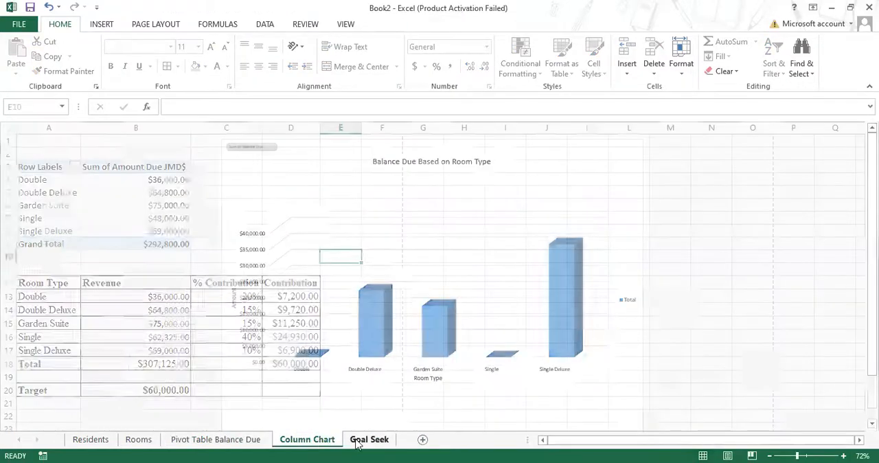
left_click(10, 140)
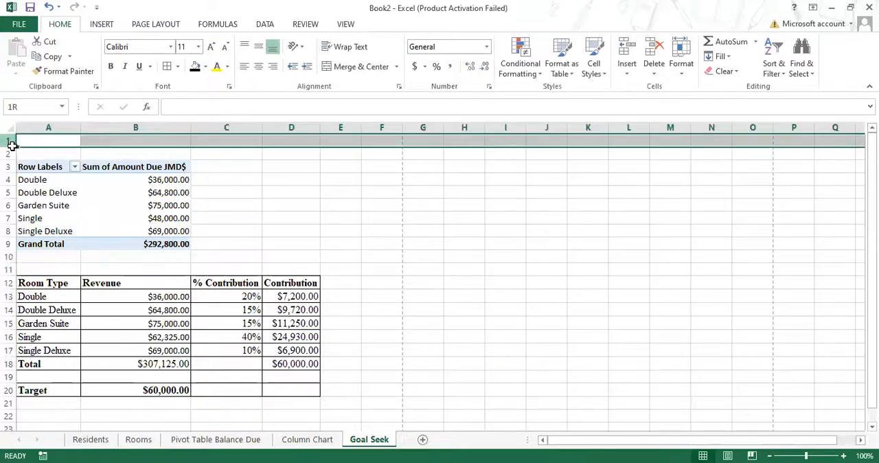
left_click_drag(12, 145, 9, 152)
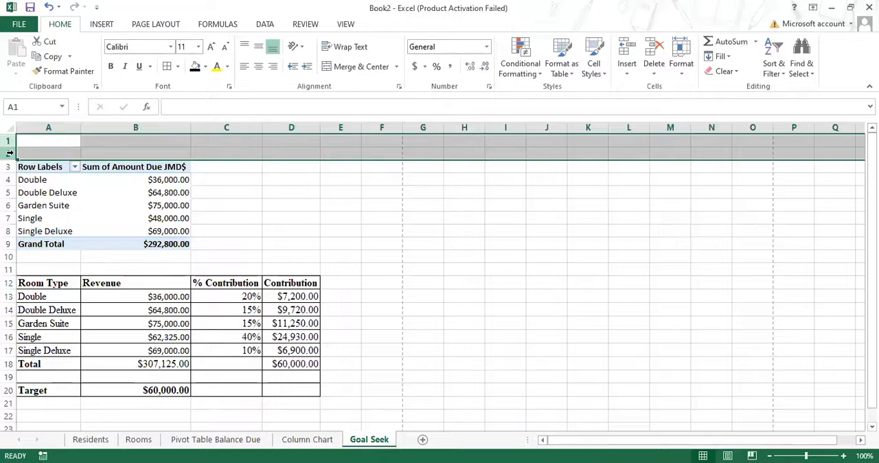
right_click(10, 152)
left_click(22, 243)
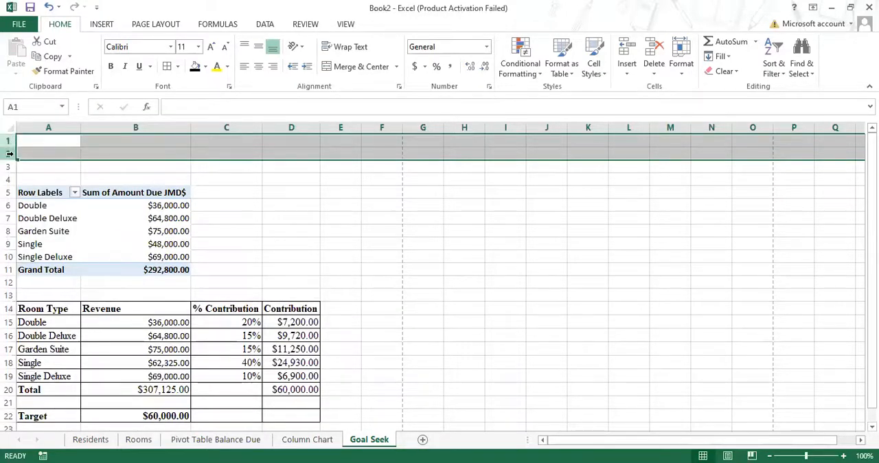
Step: Insert one more blank row at row 2 of the Goal Seek sheet
left_click(8, 154)
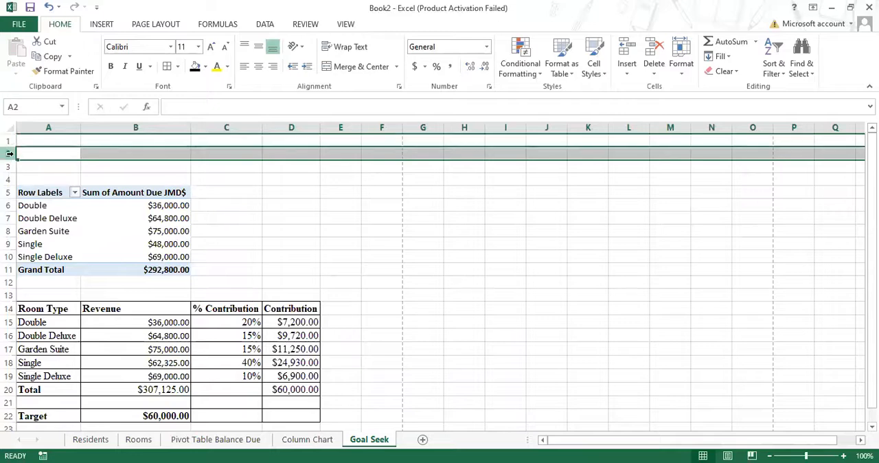
right_click(9, 154)
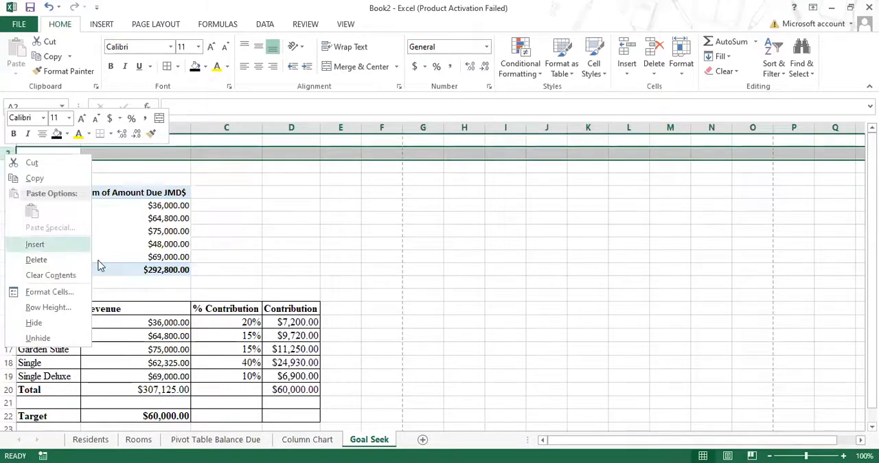
left_click(28, 243)
left_click(464, 269)
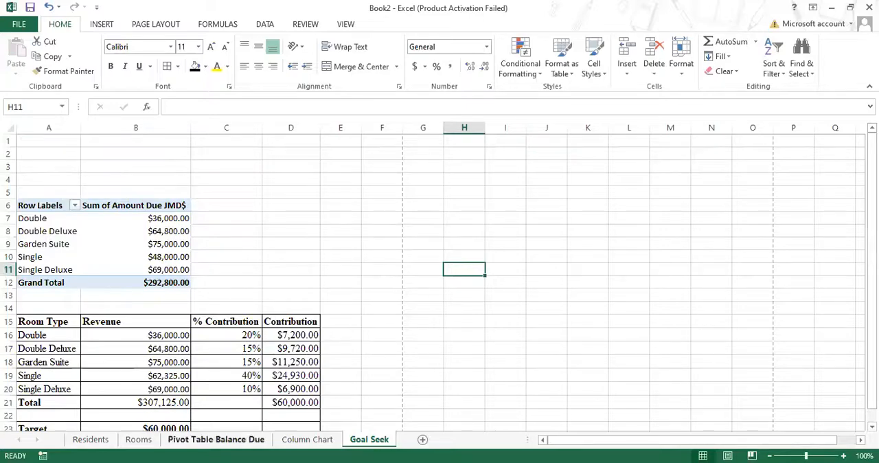
Step: Review the chart, pivot table and Residents sheets, and switch to the Portfolio Assignment document in Word to check the spreadsheet formatting requirements
left_click(319, 440)
left_click(236, 439)
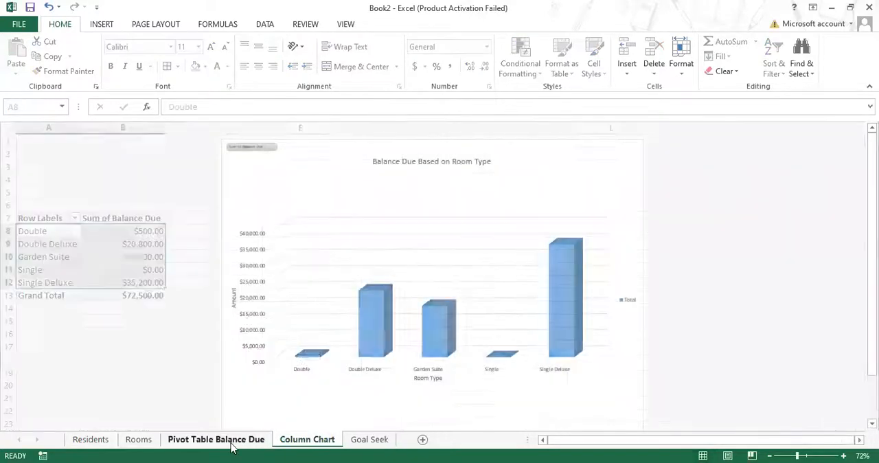
left_click(90, 439)
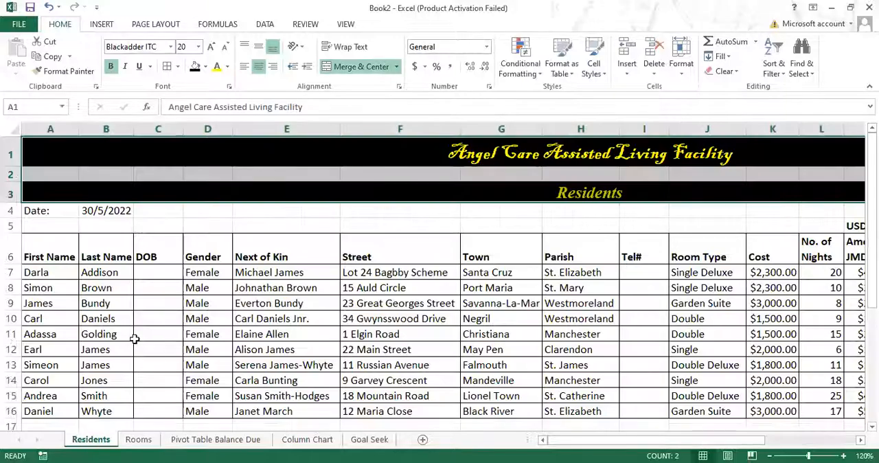
left_click(614, 191)
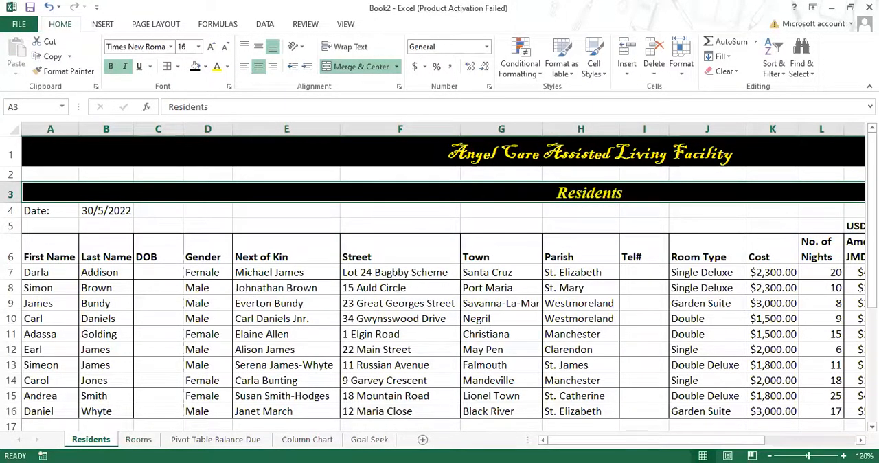
key("alt+Tab")
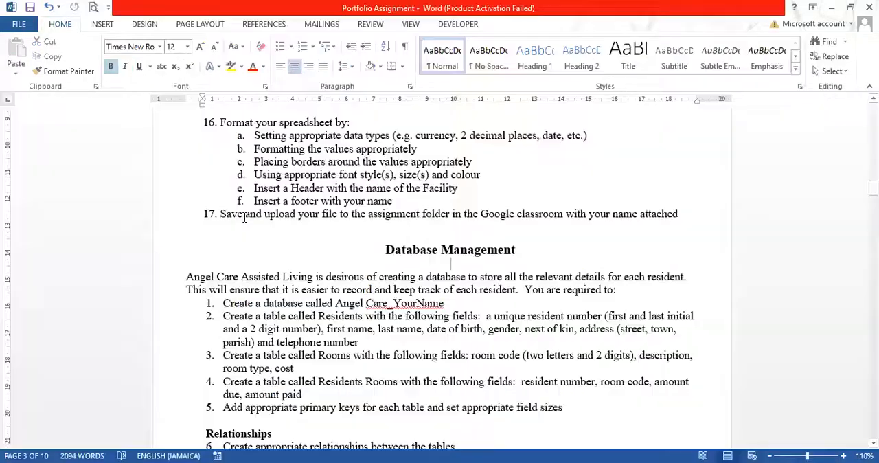